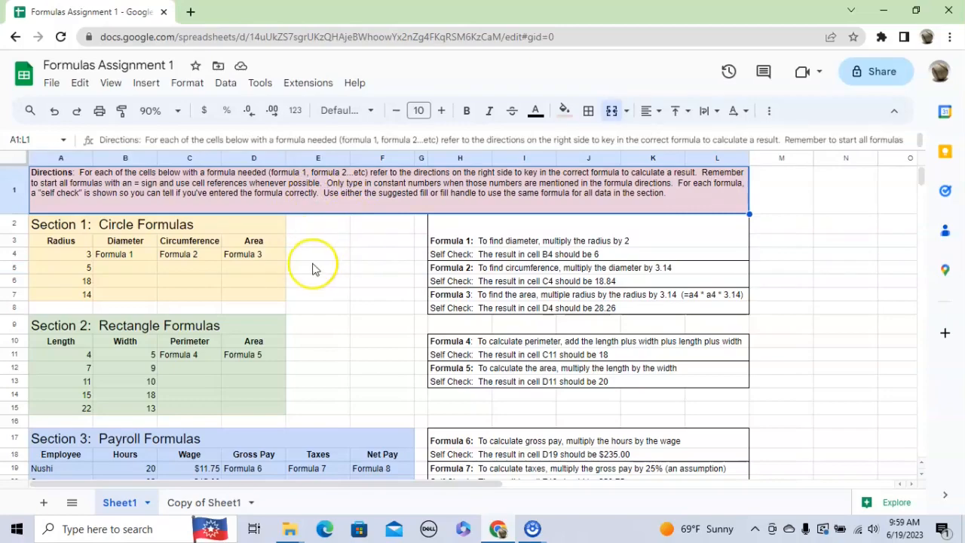
# Review the Circle, Rectangle and Payroll section headings, the Formula 1 self check and the formula placeholders in row 4.
pyautogui.click(165, 226)
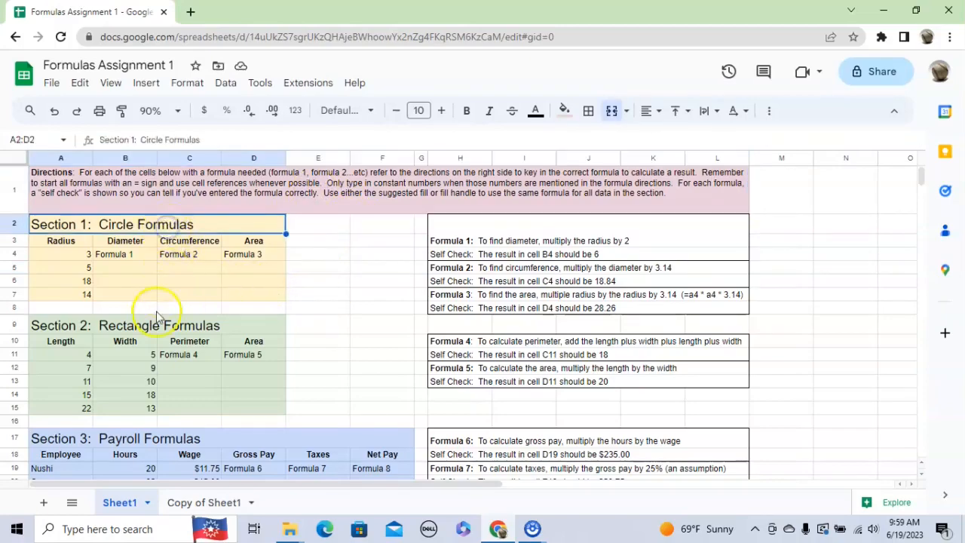
pyautogui.click(161, 328)
pyautogui.click(180, 441)
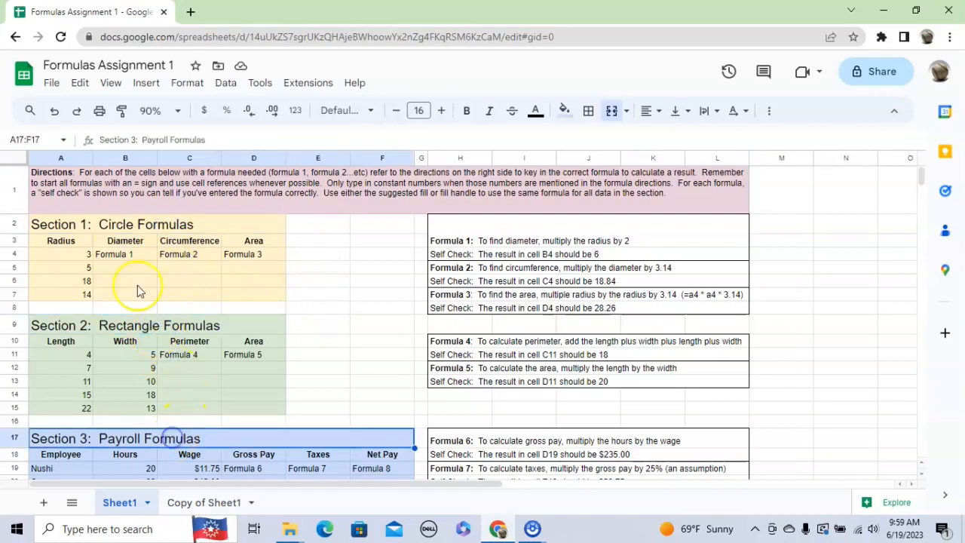
pyautogui.click(117, 223)
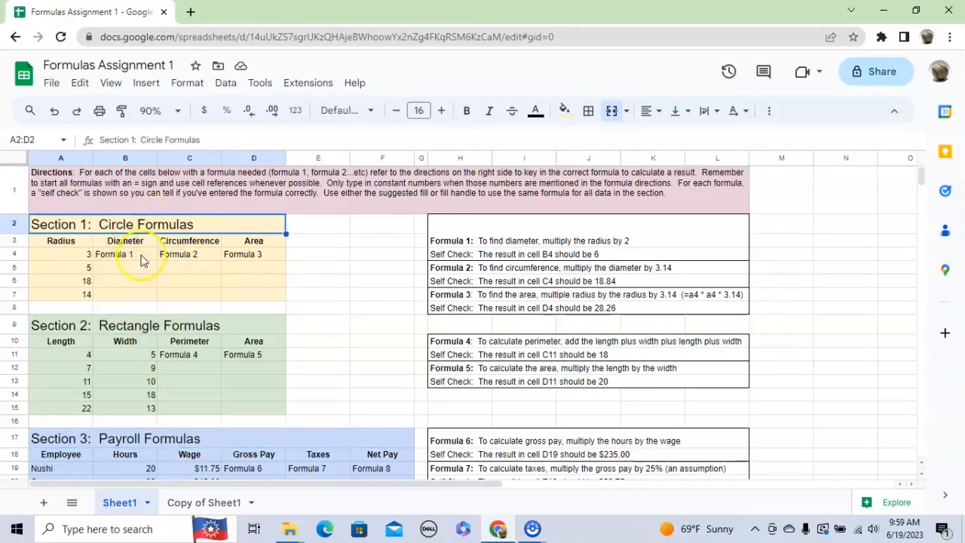
pyautogui.click(98, 331)
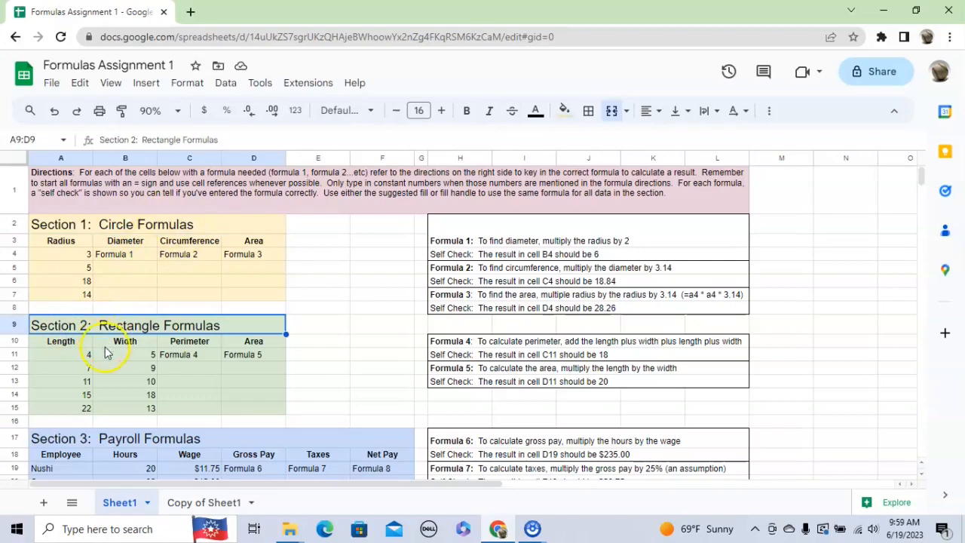
pyautogui.click(106, 439)
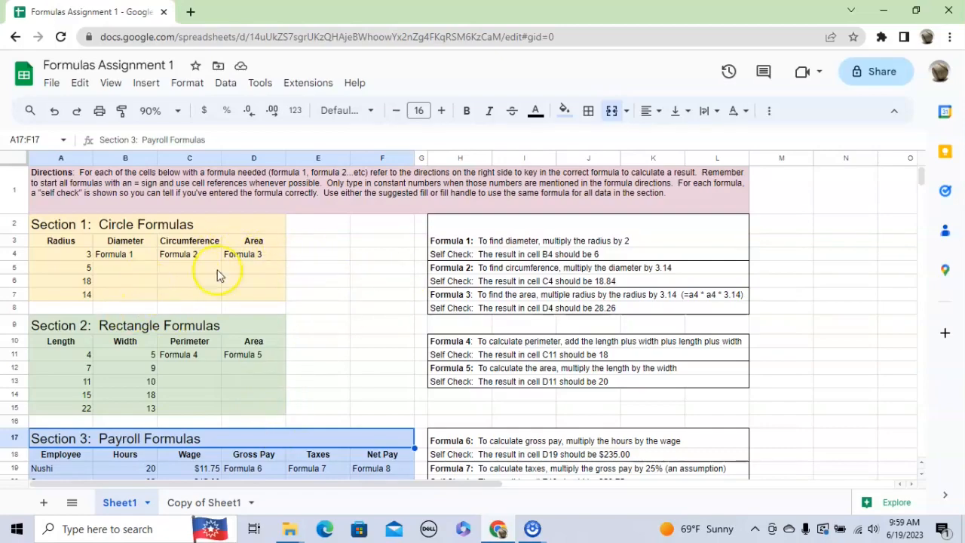
pyautogui.click(449, 255)
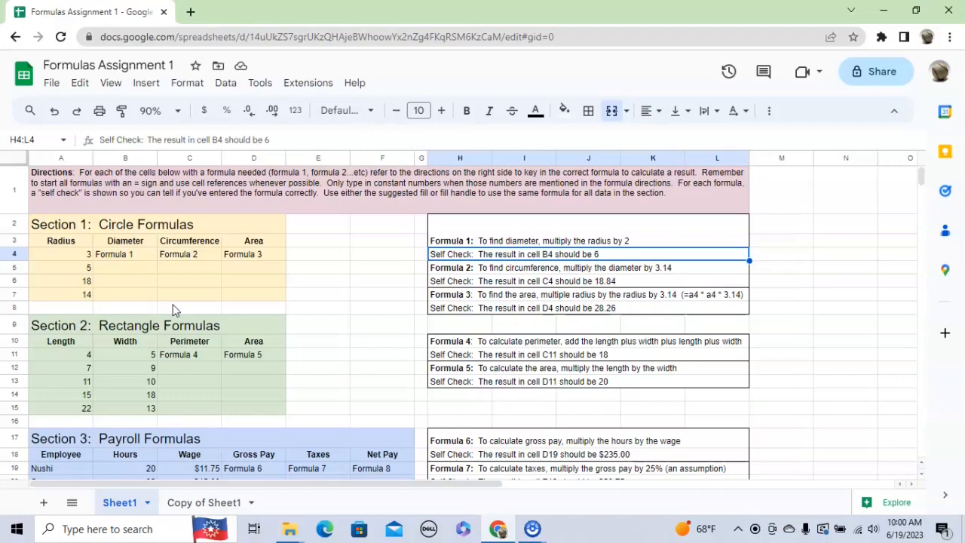
pyautogui.click(122, 254)
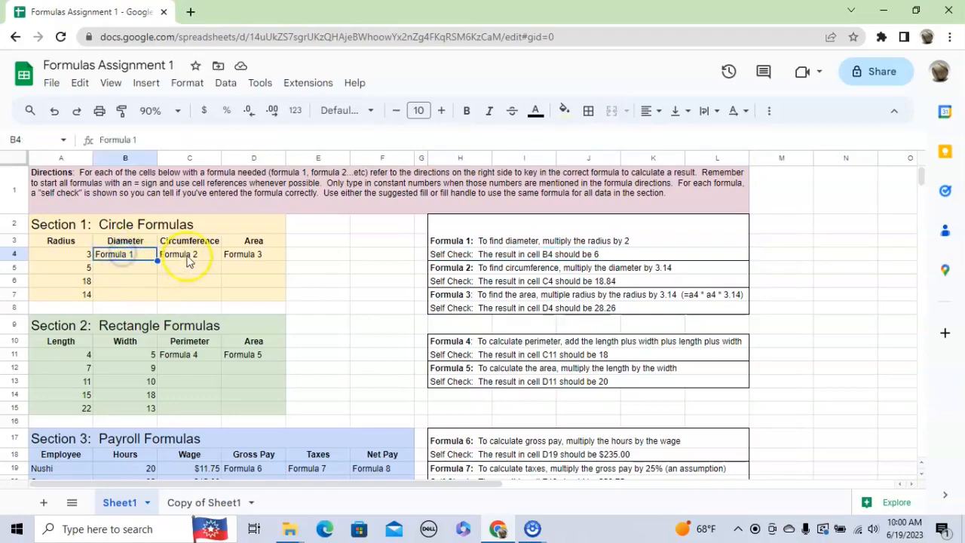
pyautogui.click(188, 255)
pyautogui.click(255, 258)
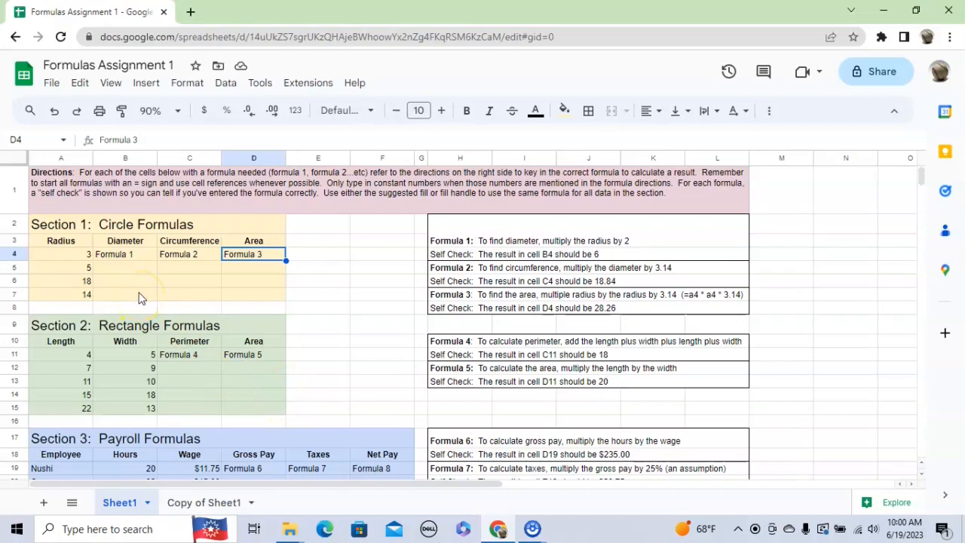
# Calculate the diameter in B4 with =A4*2 and accept the suggested autofill for B5:B7.
pyautogui.click(122, 254)
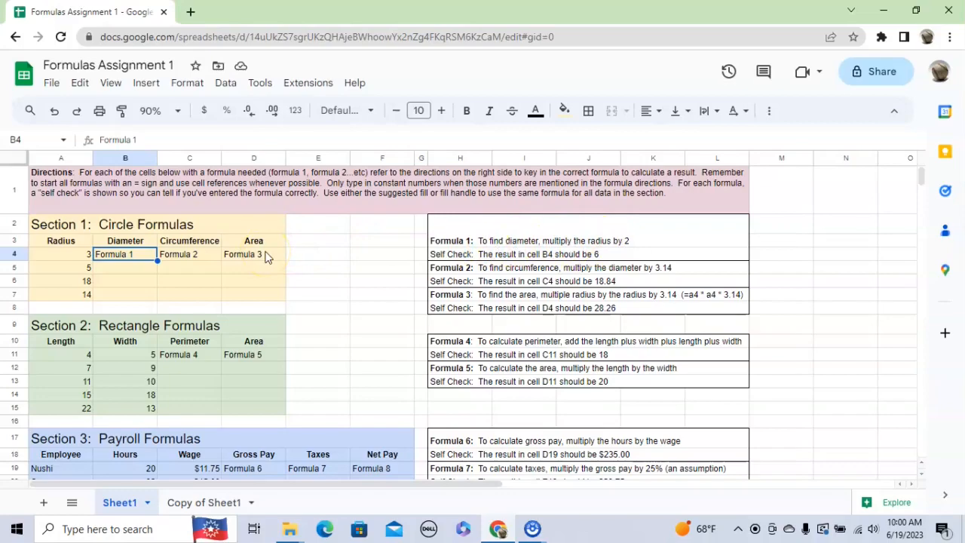
pyautogui.write('=')
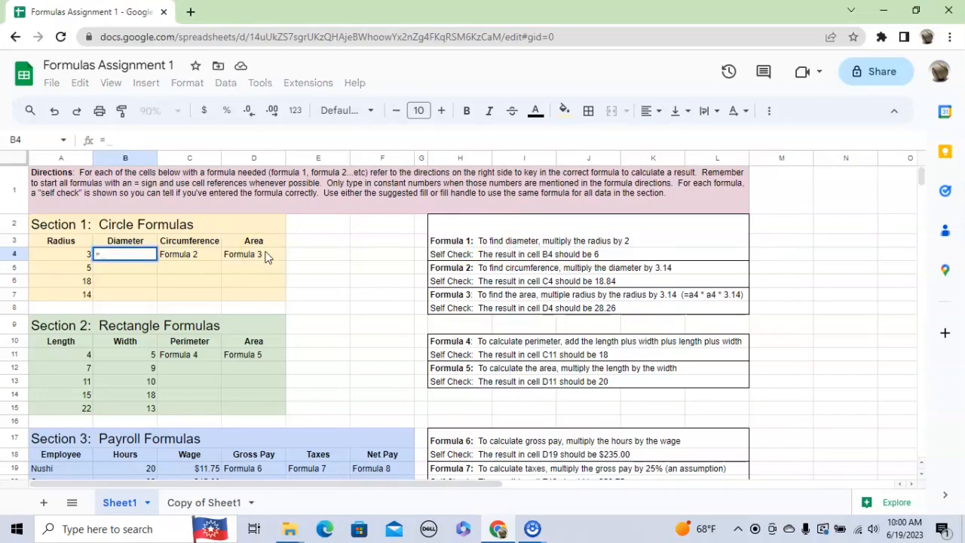
pyautogui.click(60, 253)
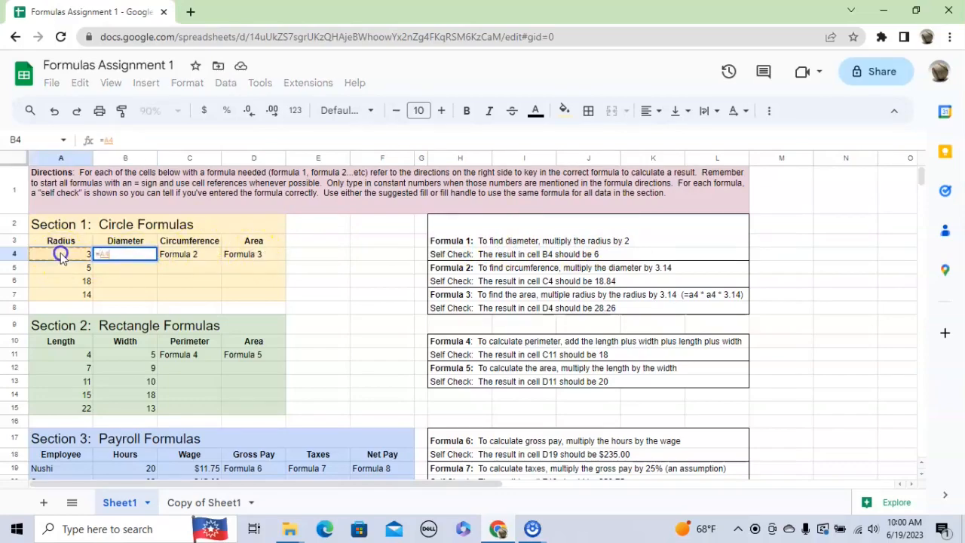
pyautogui.write('*2')
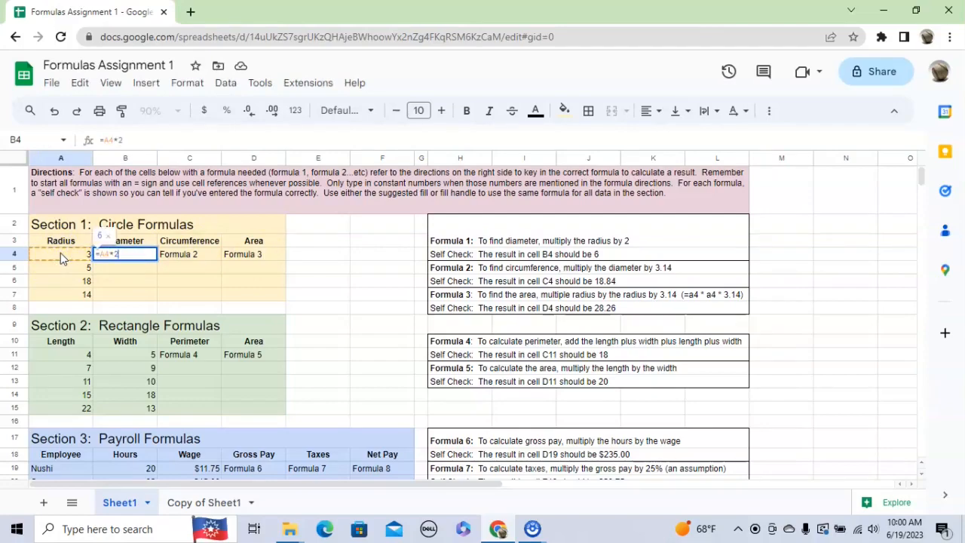
pyautogui.press('Return')
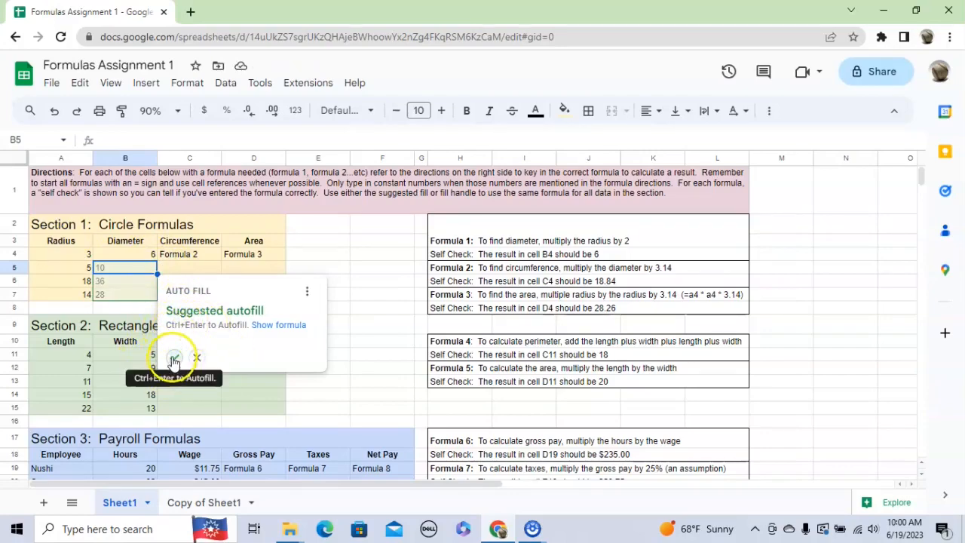
pyautogui.click(173, 359)
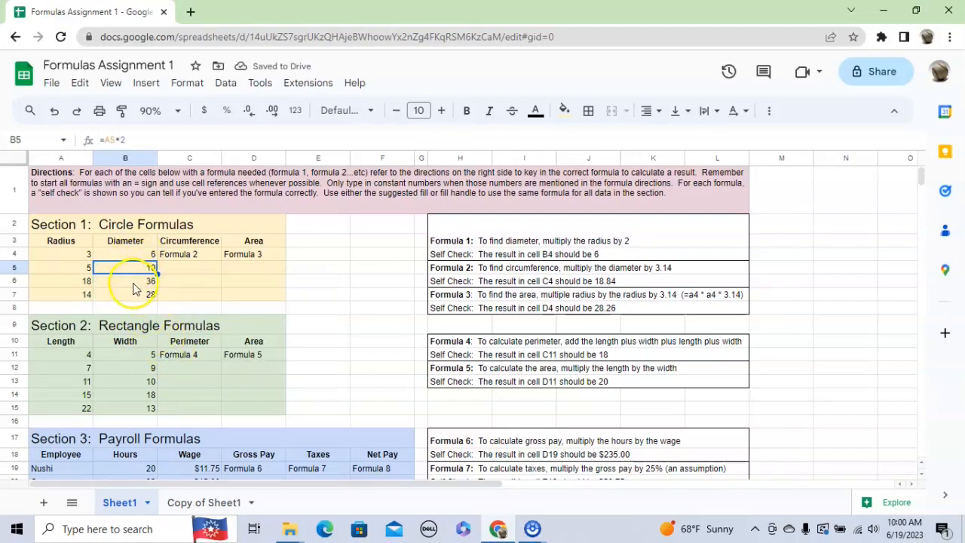
# Calculate the circumference in C4 with the formula =B4*3.14.
pyautogui.click(195, 257)
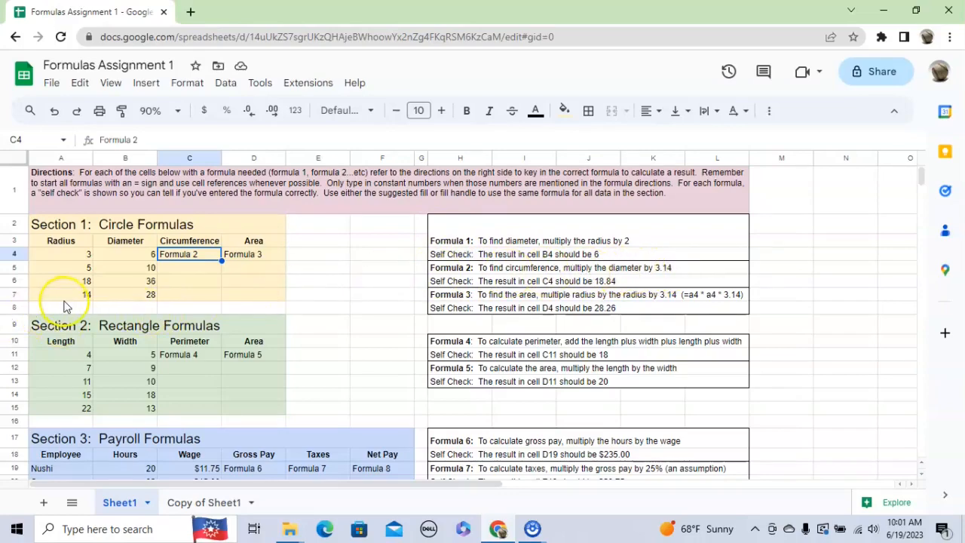
pyautogui.write('=')
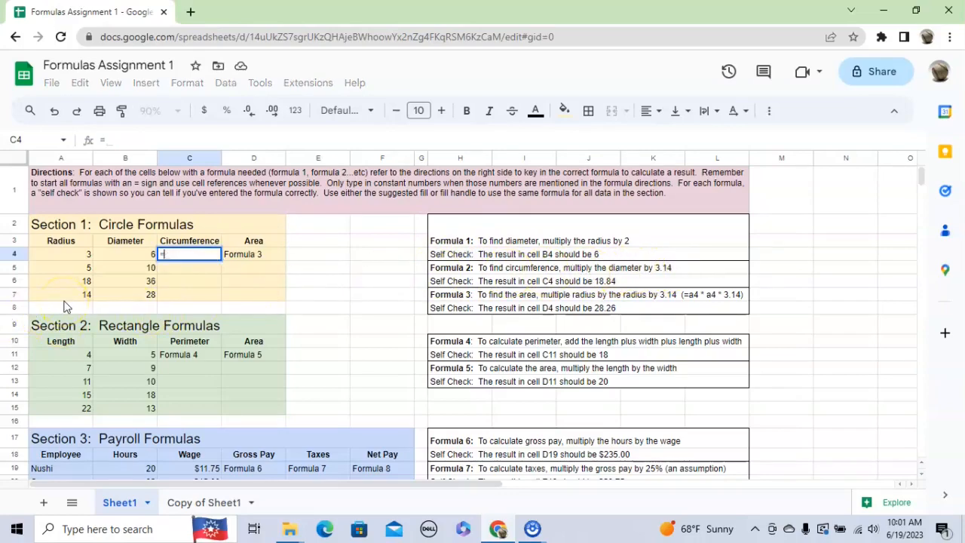
pyautogui.click(133, 259)
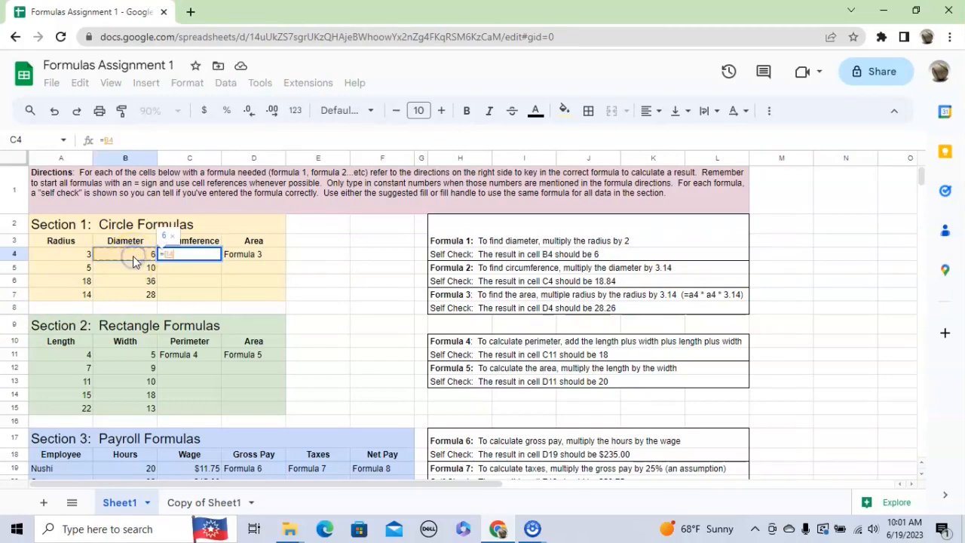
pyautogui.write('*3.14')
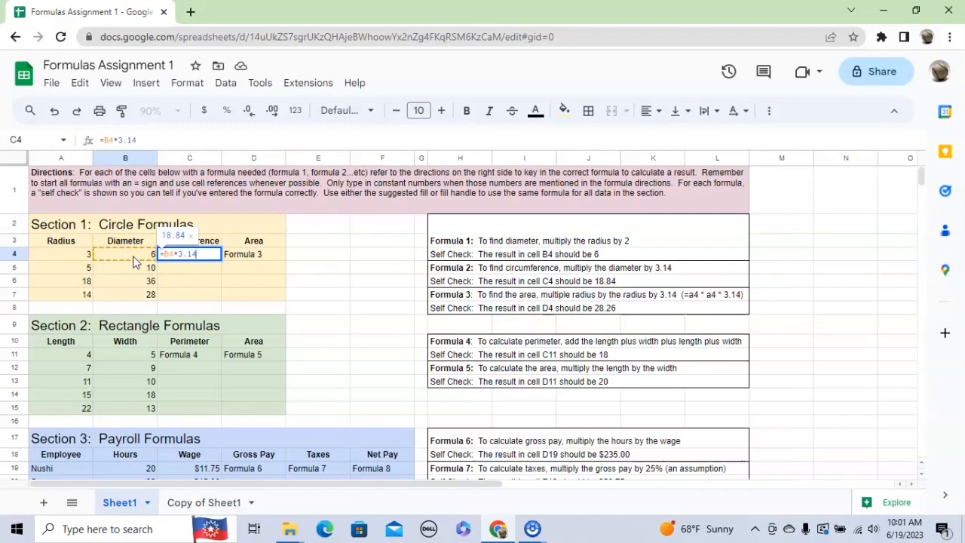
pyautogui.press('Return')
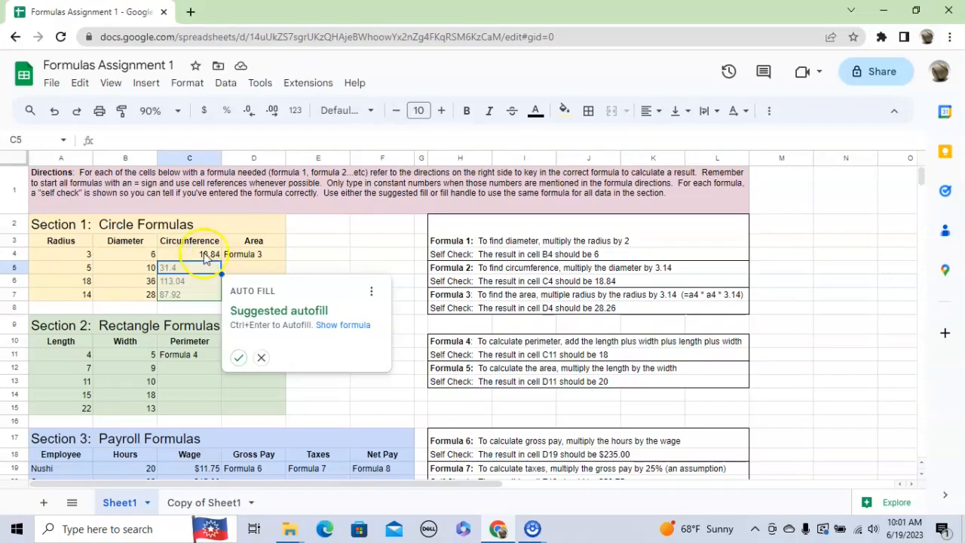
# Reject the suggested autofill and copy the circumference formula from C4 down through C7 with the fill handle.
pyautogui.click(261, 358)
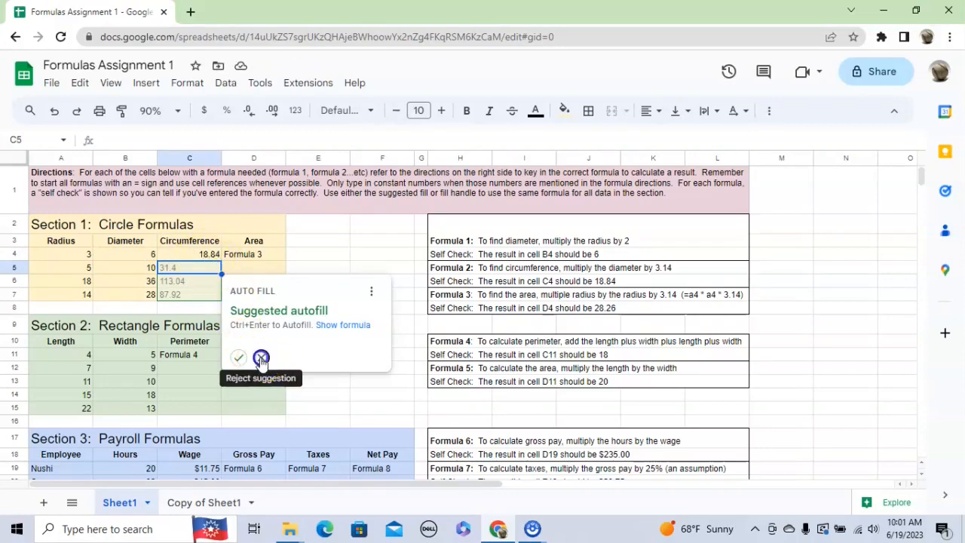
pyautogui.click(202, 258)
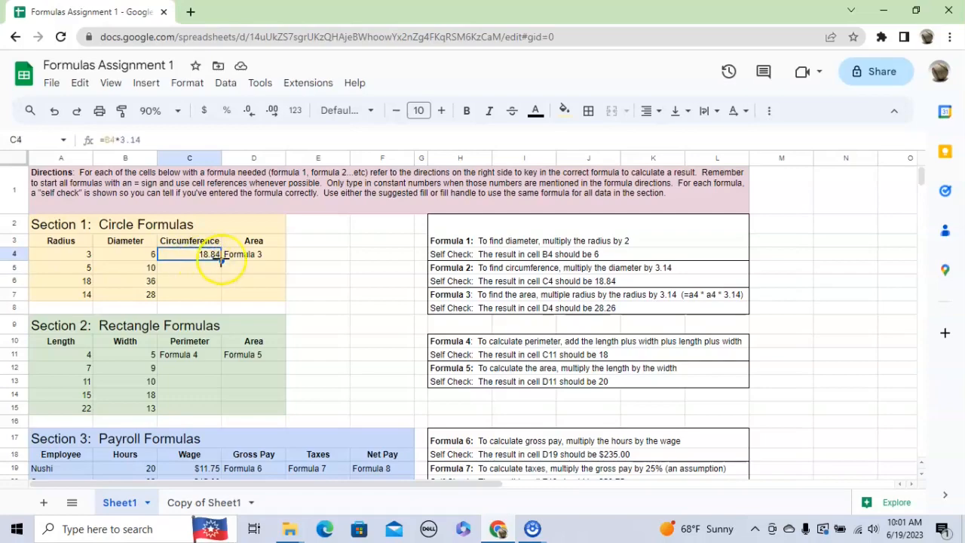
pyautogui.moveTo(221, 260); pyautogui.dragTo(255, 303)
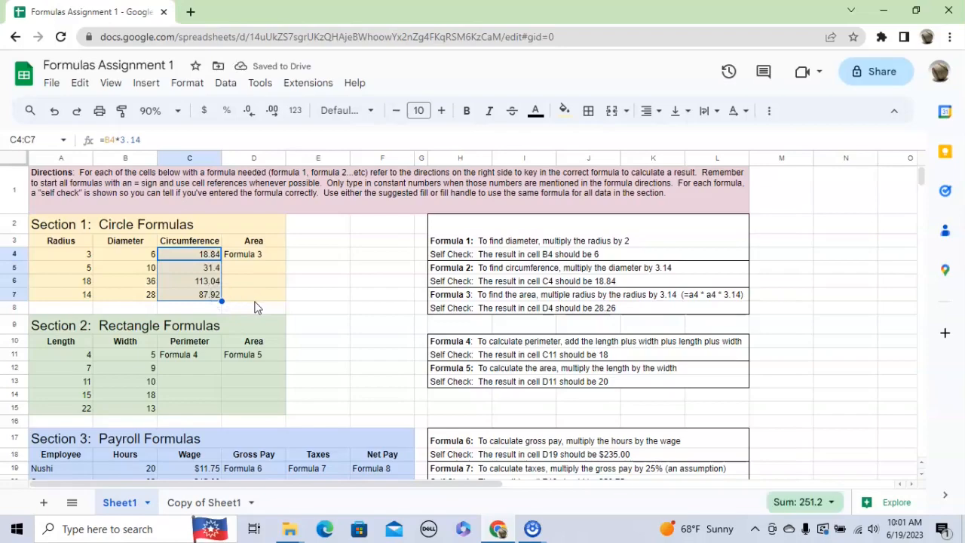
# Calculate the circle area in D4 with =A4*A4*3.14 and accept the suggested autofill for D5:D7.
pyautogui.click(256, 259)
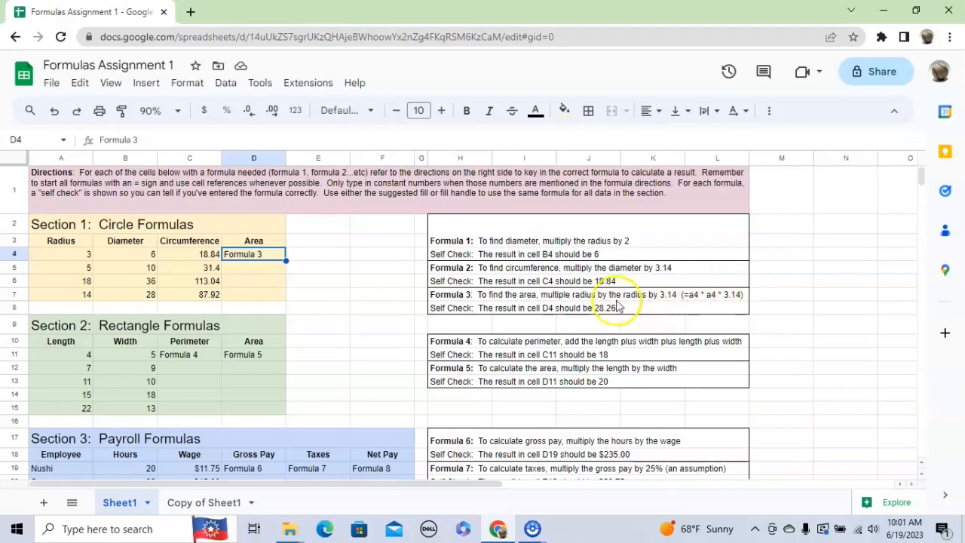
pyautogui.write('=')
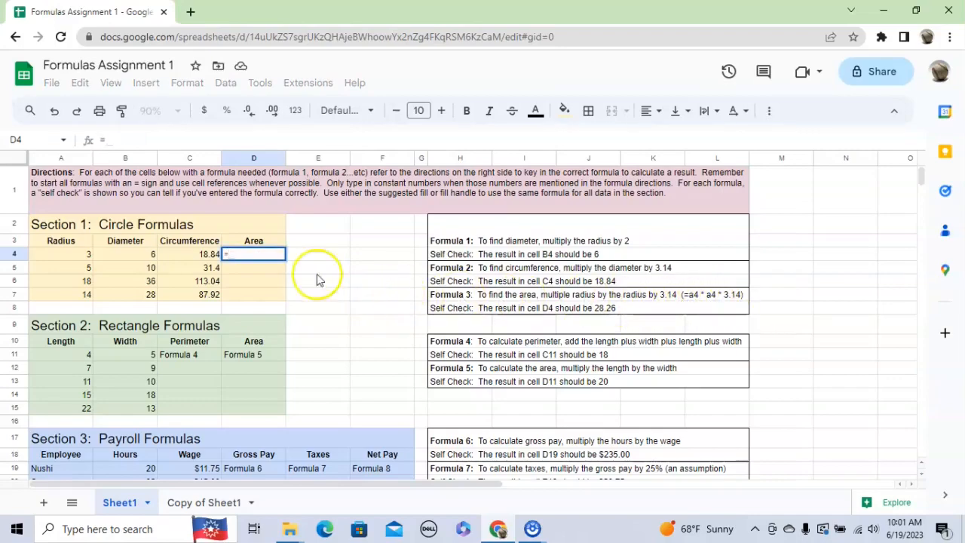
pyautogui.click(69, 257)
pyautogui.write('*')
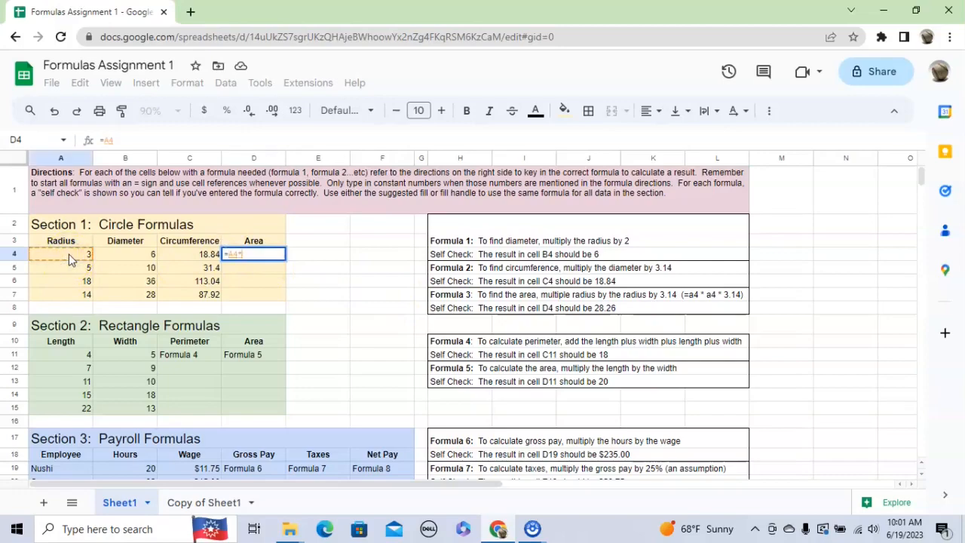
pyautogui.click(68, 254)
pyautogui.write('*3.14')
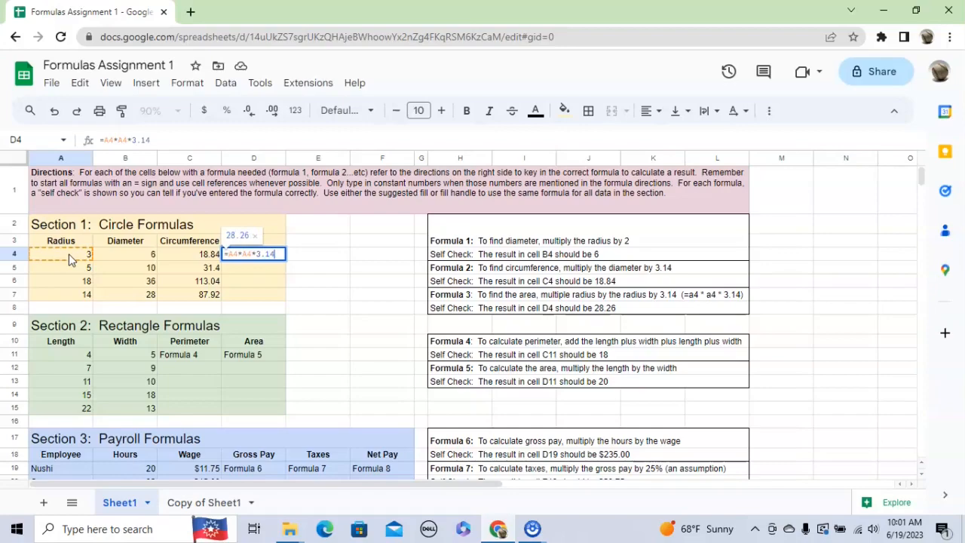
pyautogui.press('Return')
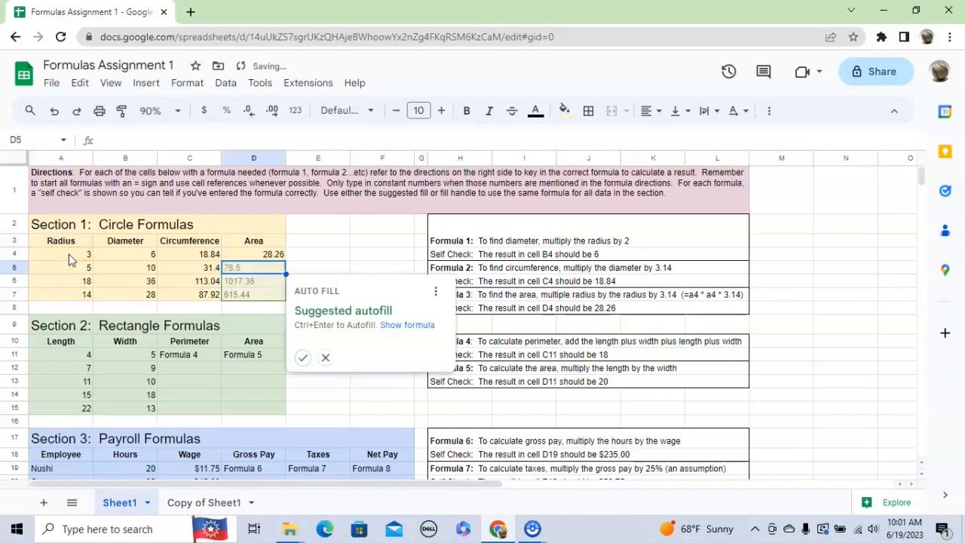
pyautogui.click(303, 357)
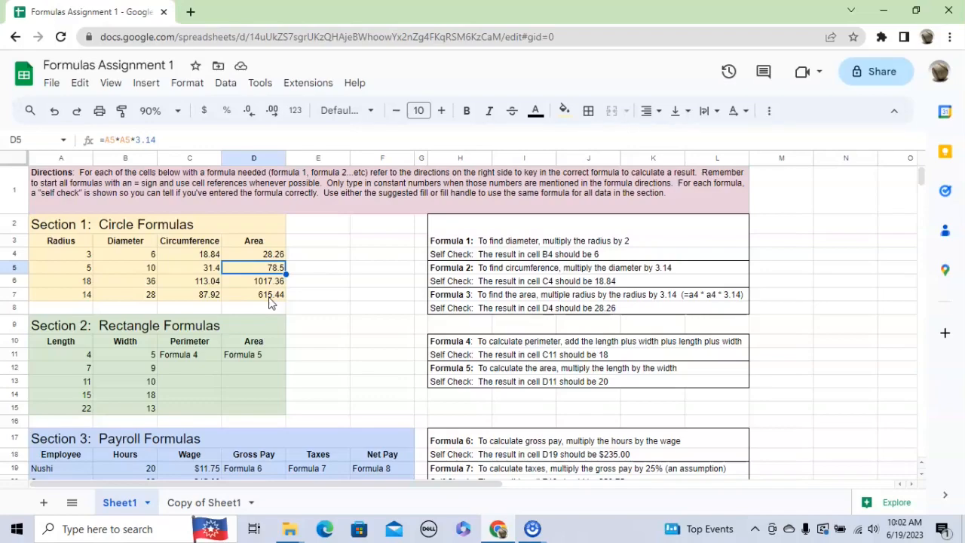
# Calculate the rectangle perimeter in C11 with =A11+B11+A11+B11 and accept the suggested autofill for C12:C15.
pyautogui.click(193, 358)
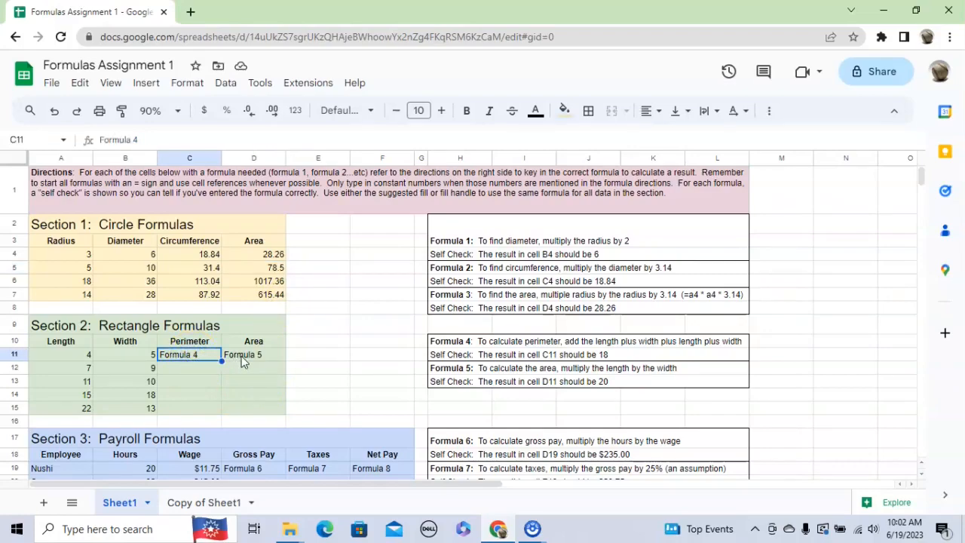
pyautogui.write('=')
pyautogui.click(55, 360)
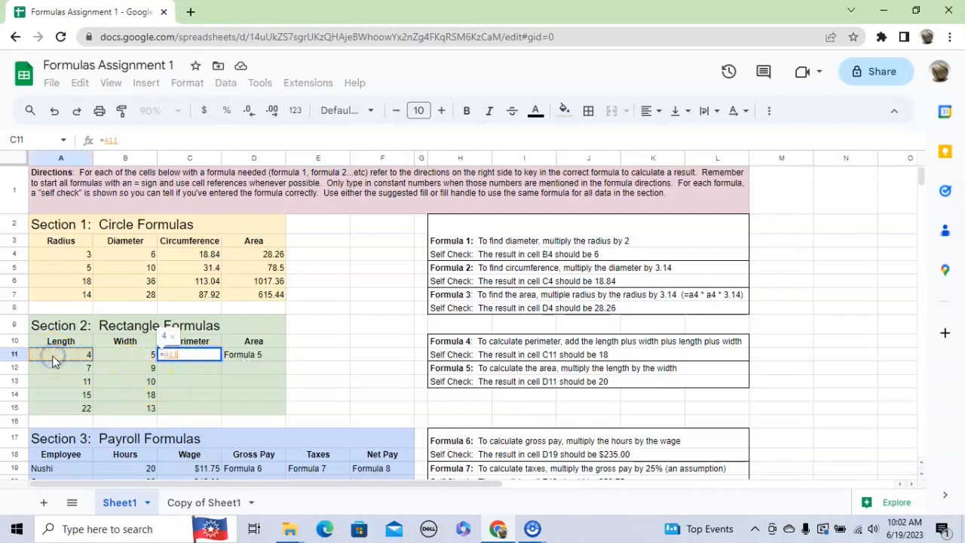
pyautogui.write('+')
pyautogui.click(125, 357)
pyautogui.write('+')
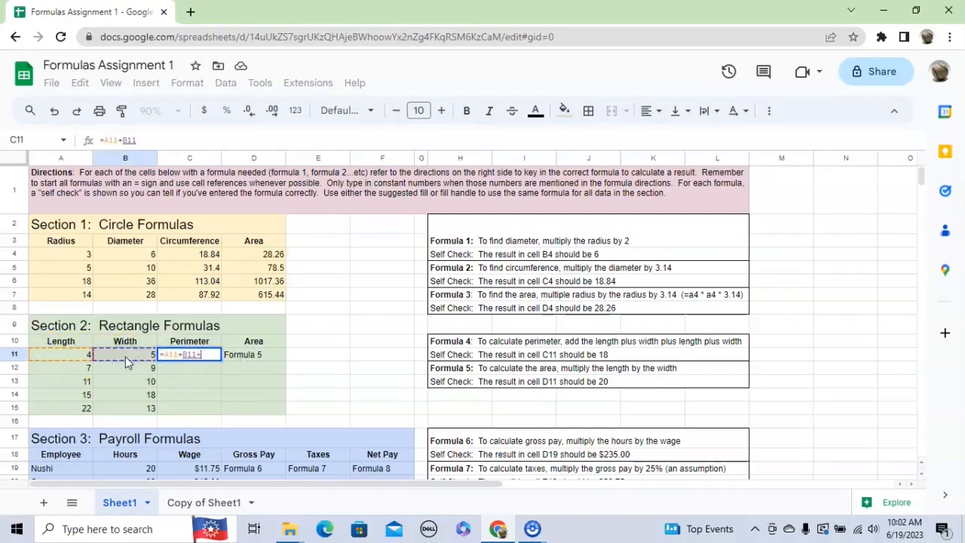
pyautogui.click(76, 356)
pyautogui.write('+')
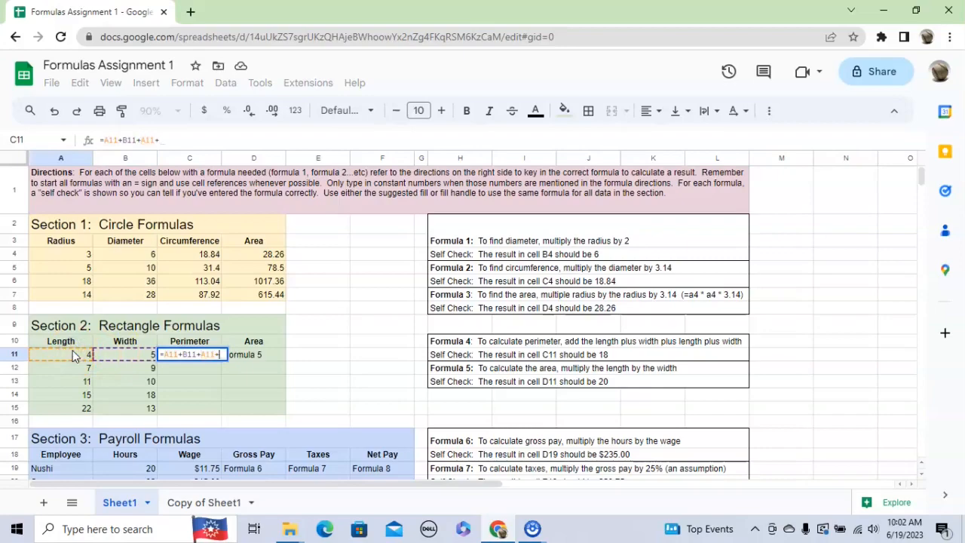
pyautogui.click(132, 358)
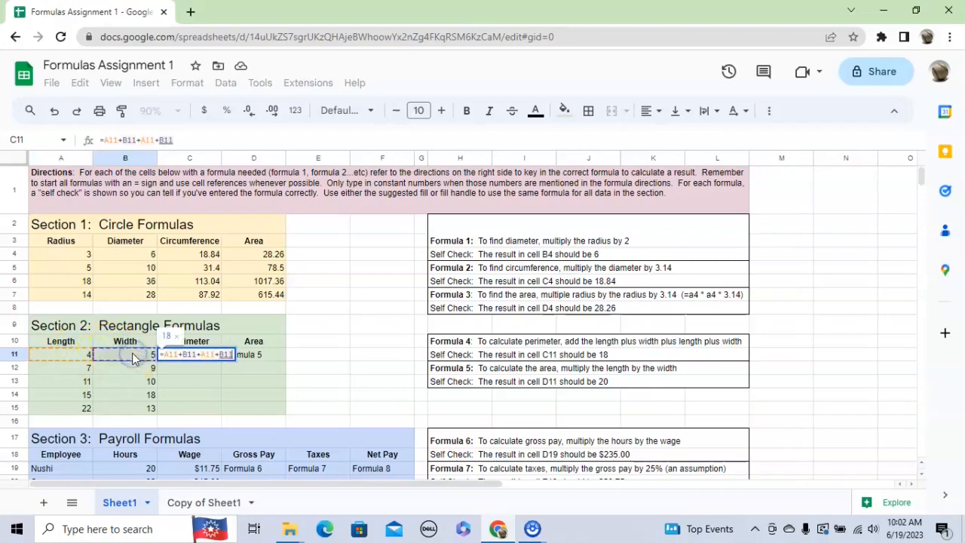
pyautogui.press('Return')
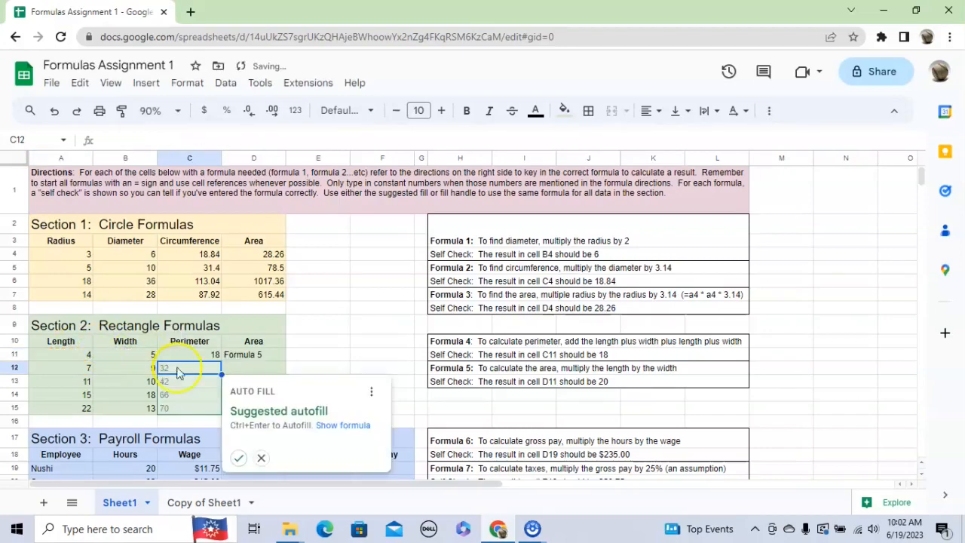
pyautogui.click(239, 459)
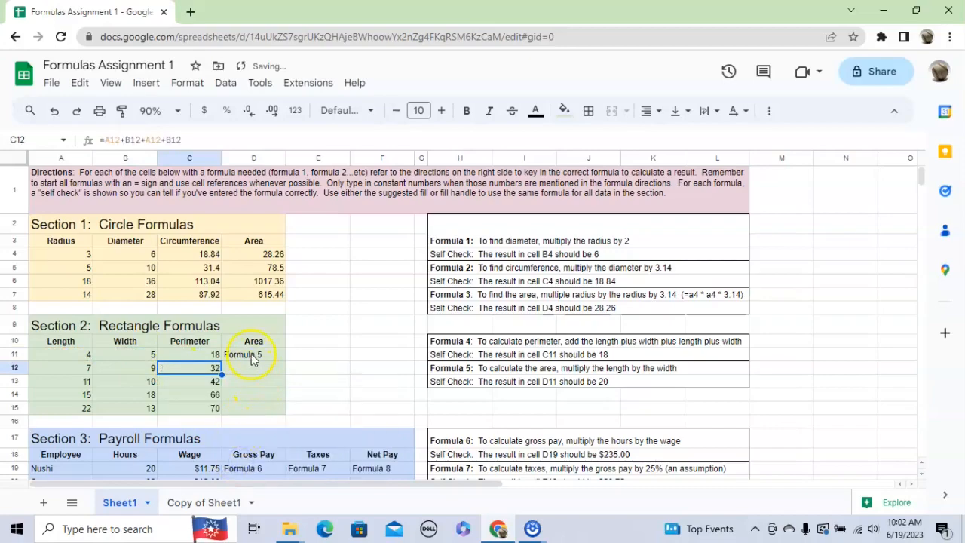
# Calculate the rectangle area in D11 with =A11*B11 and accept the suggested autofill for D12:D15.
pyautogui.click(253, 359)
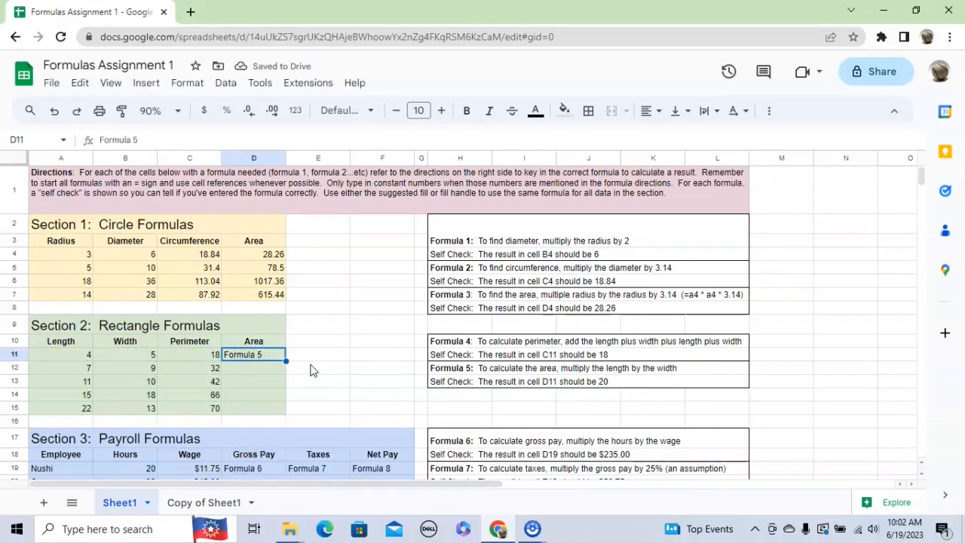
pyautogui.write('=')
pyautogui.click(69, 358)
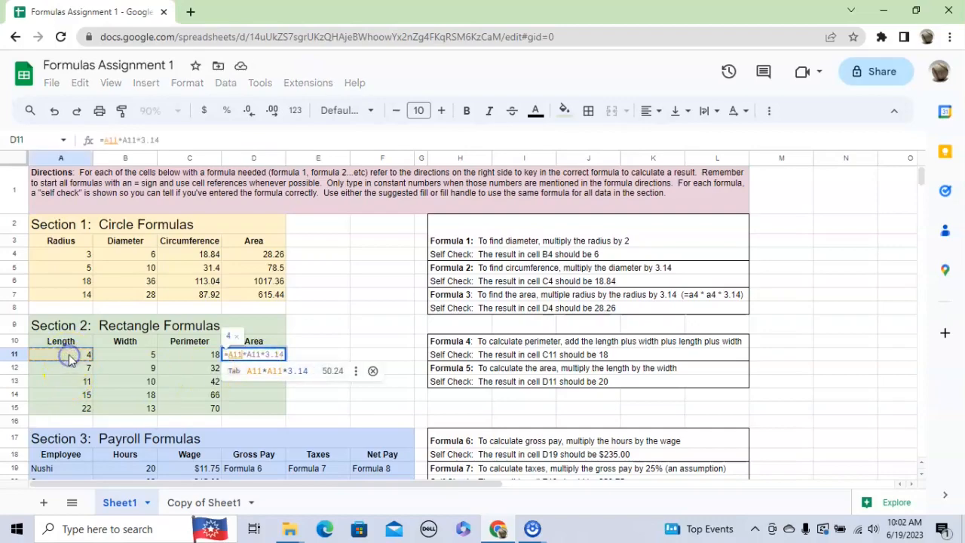
pyautogui.write('*')
pyautogui.click(126, 355)
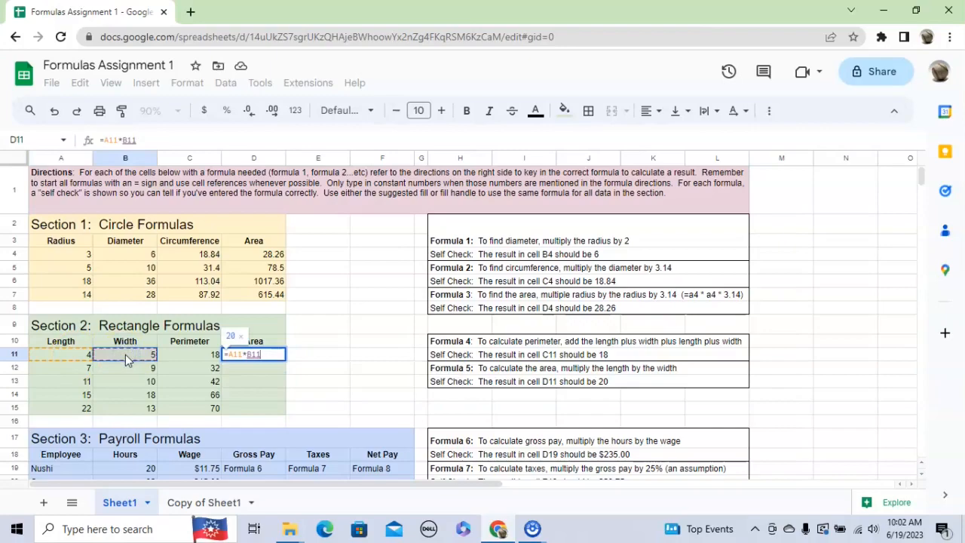
pyautogui.press('Return')
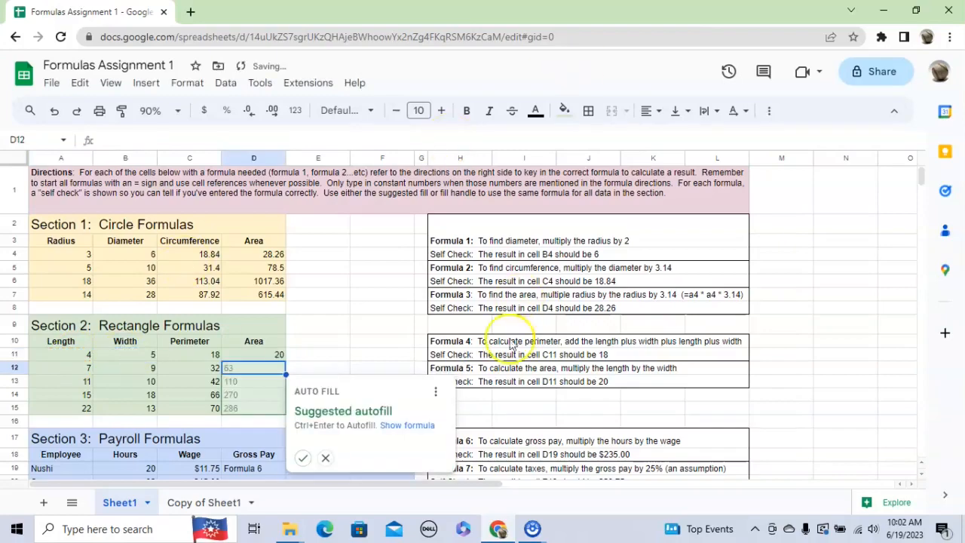
pyautogui.click(303, 458)
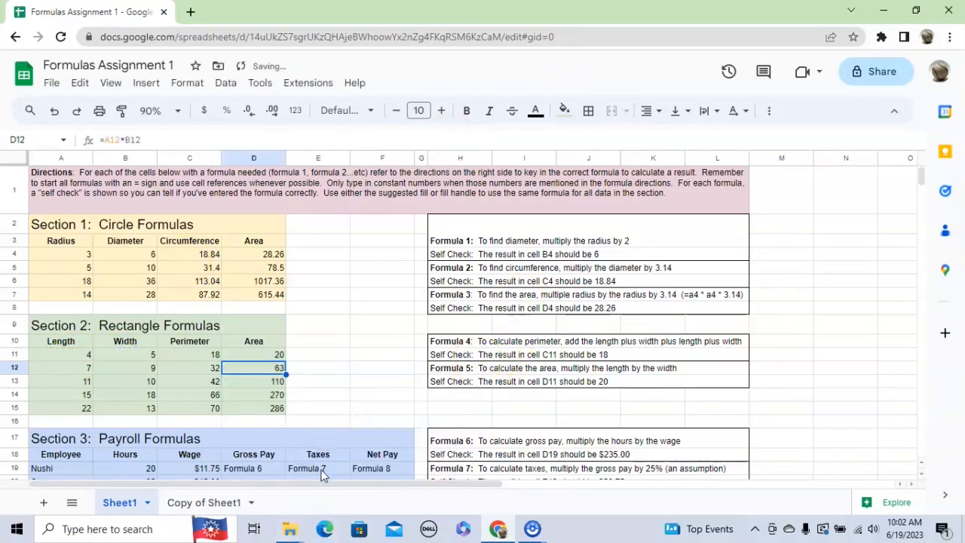
# Calculate the gross pay in D19 with =B19*C19 and accept the suggested autofill for D20:D23.
pyautogui.scroll(-2, 347, 389)
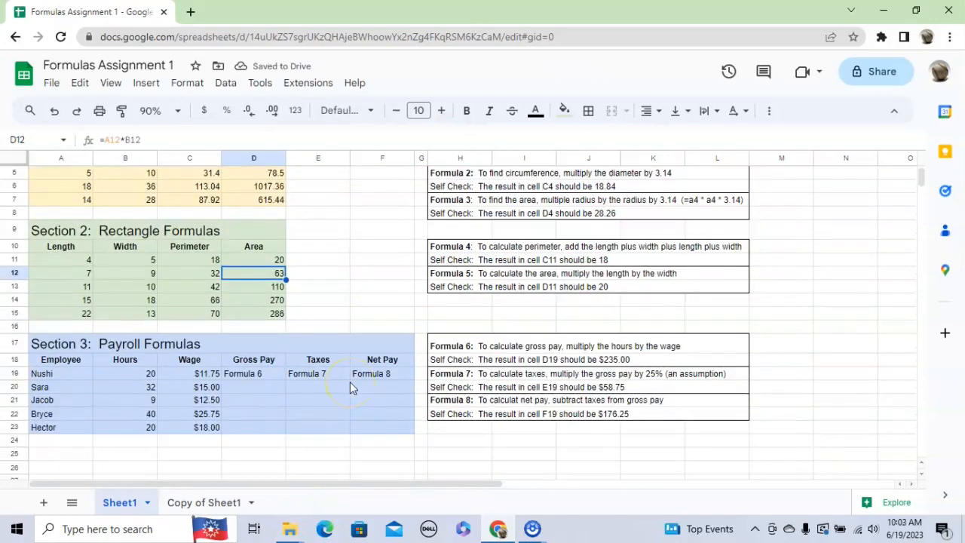
pyautogui.scroll(-1, 350, 381)
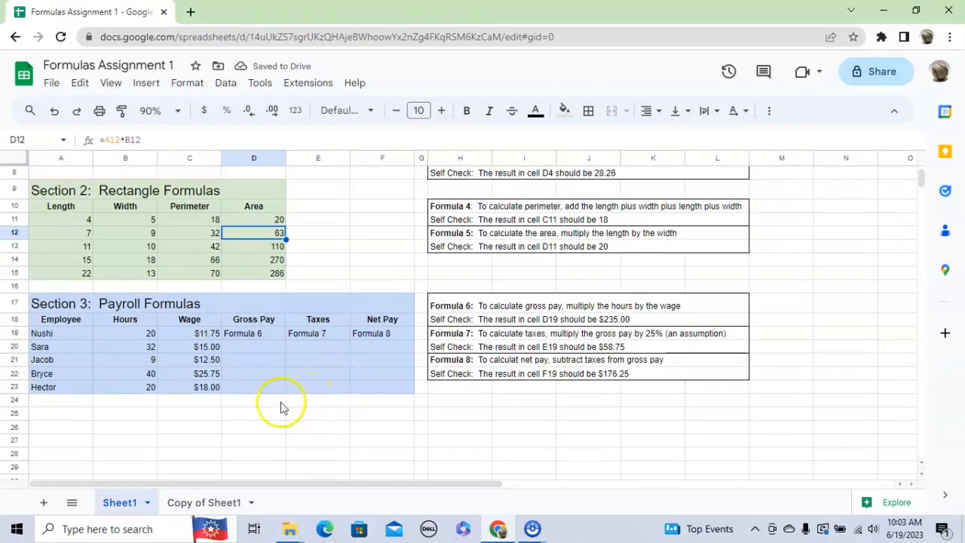
pyautogui.click(256, 337)
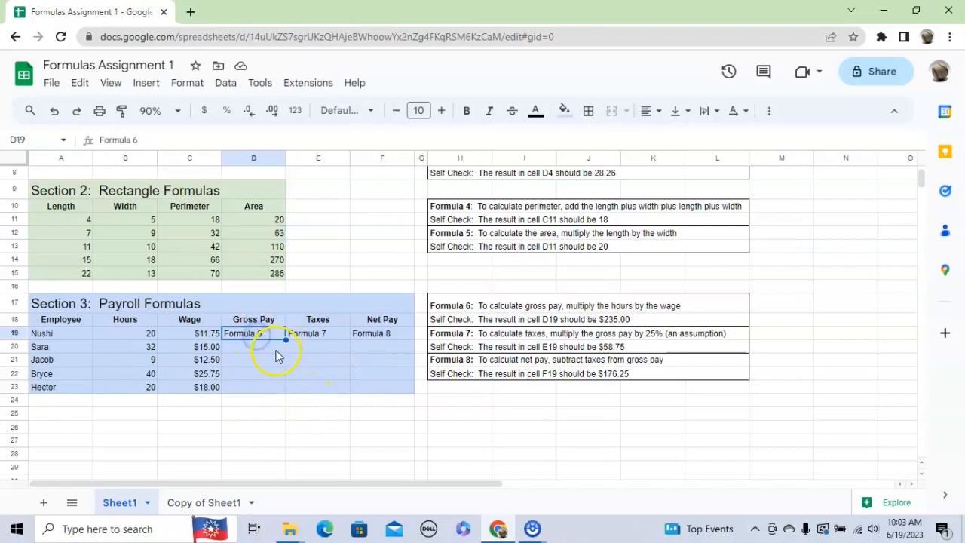
pyautogui.write('=')
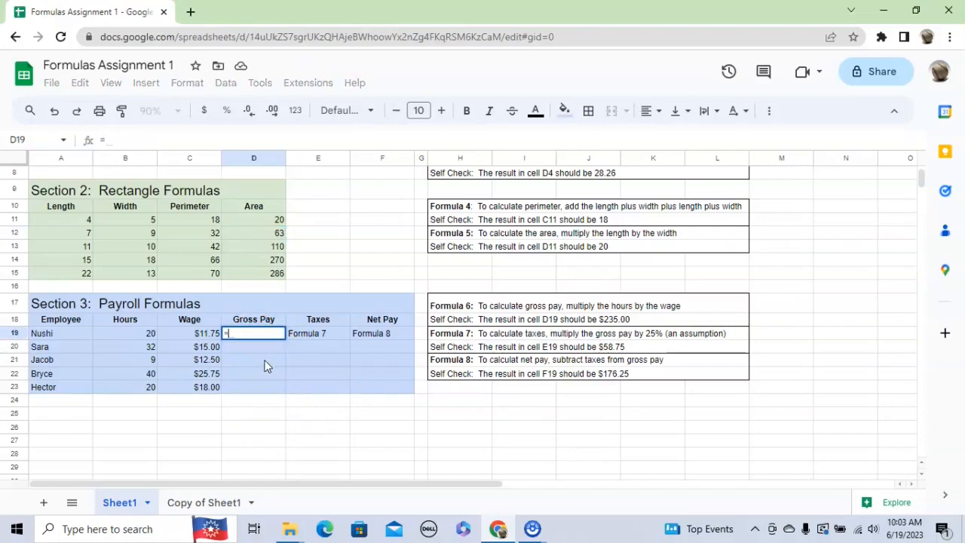
pyautogui.click(129, 333)
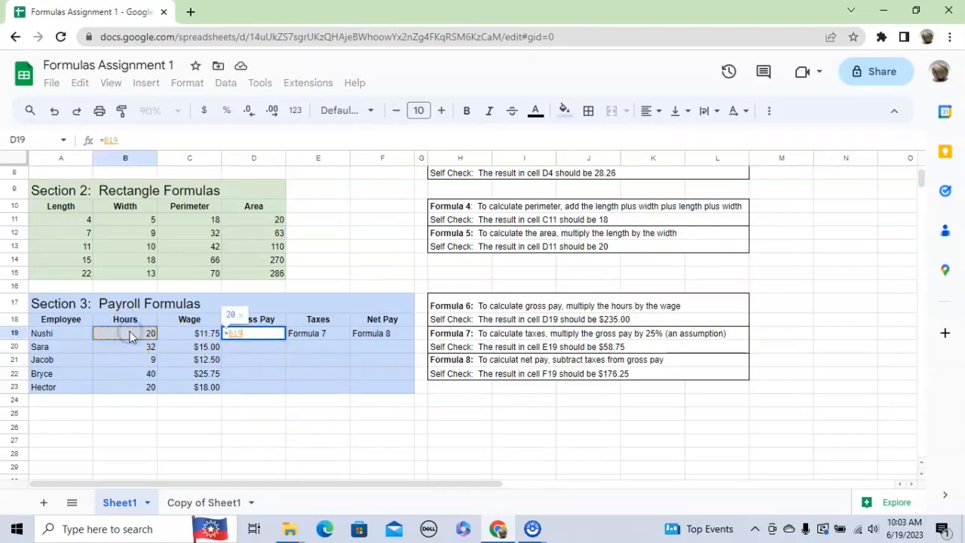
pyautogui.write('*')
pyautogui.click(198, 338)
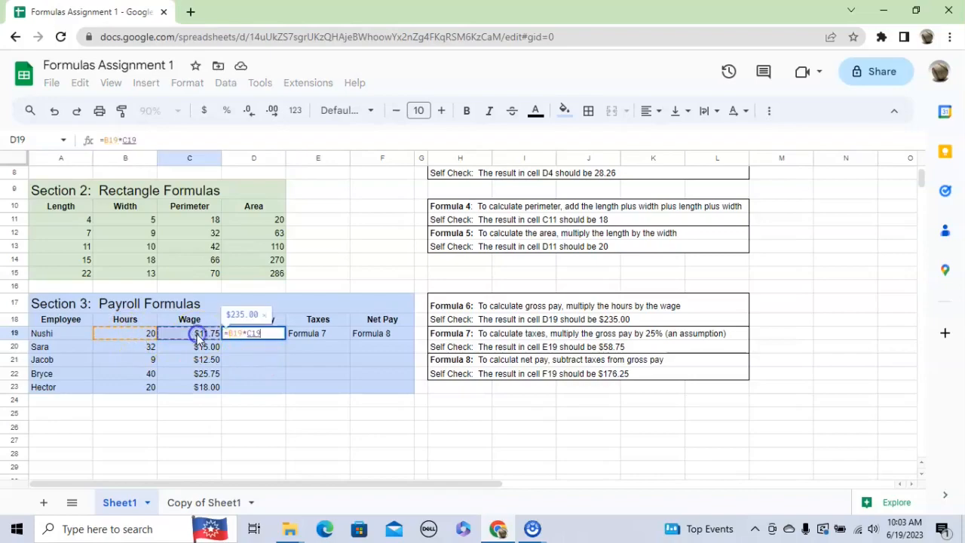
pyautogui.press('Return')
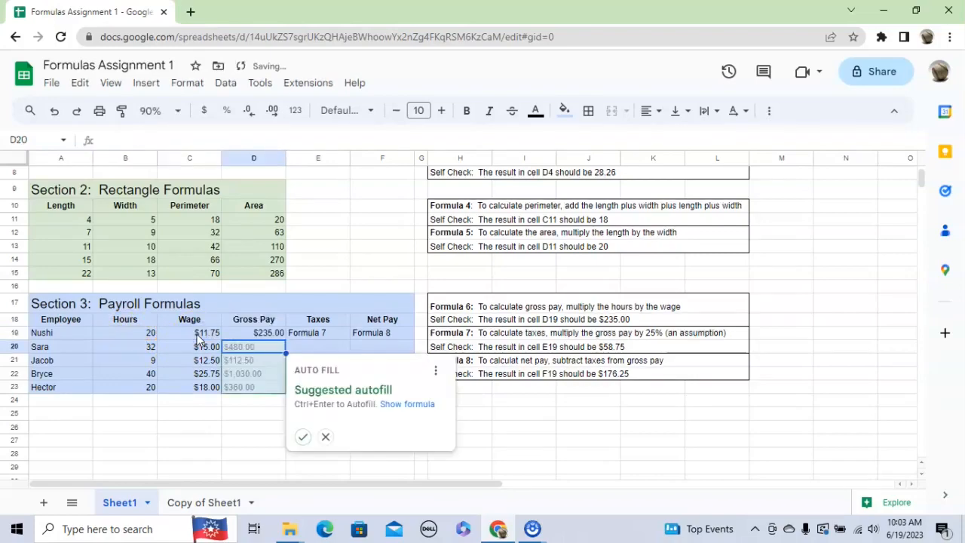
pyautogui.click(302, 437)
# Calculate the taxes in E19 with =D19*25% and accept the suggested autofill for E20:E23.
pyautogui.click(318, 337)
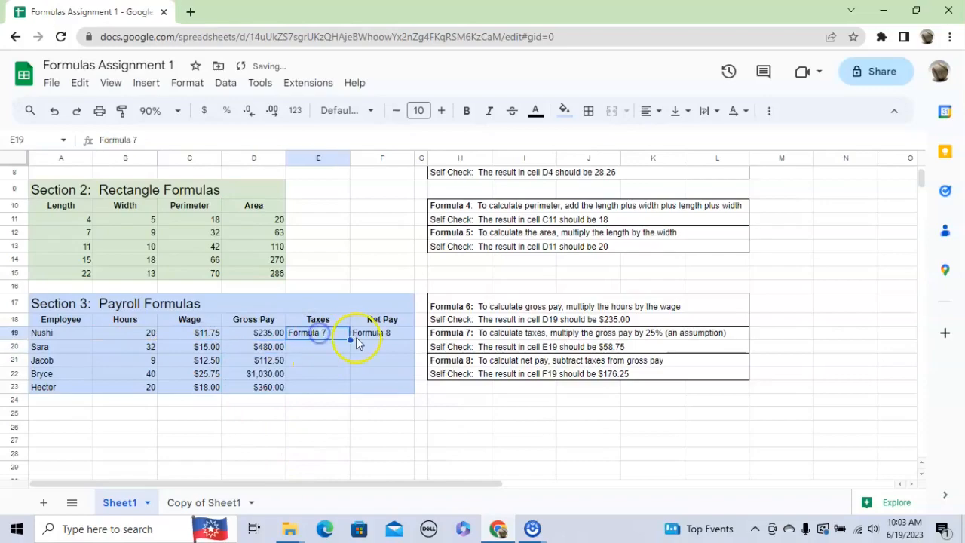
pyautogui.write('=')
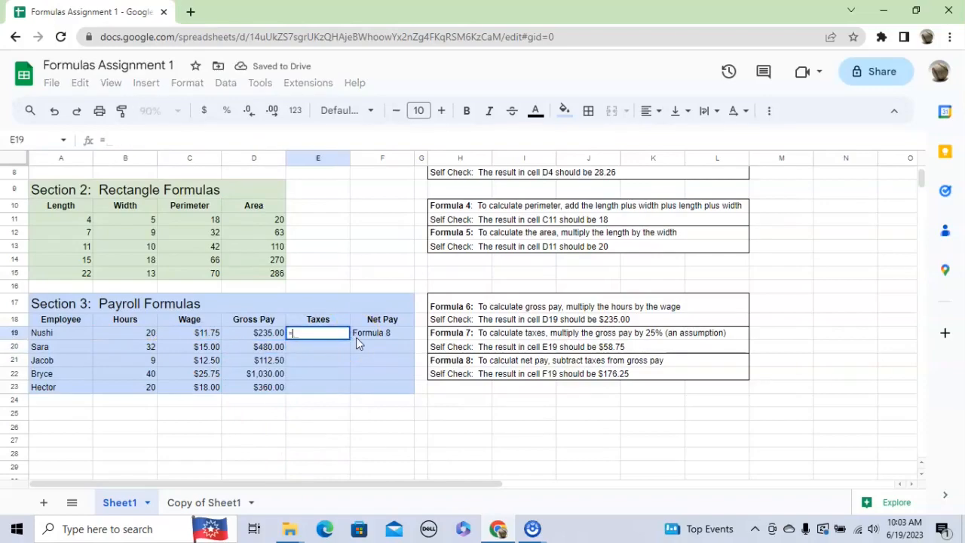
pyautogui.click(264, 337)
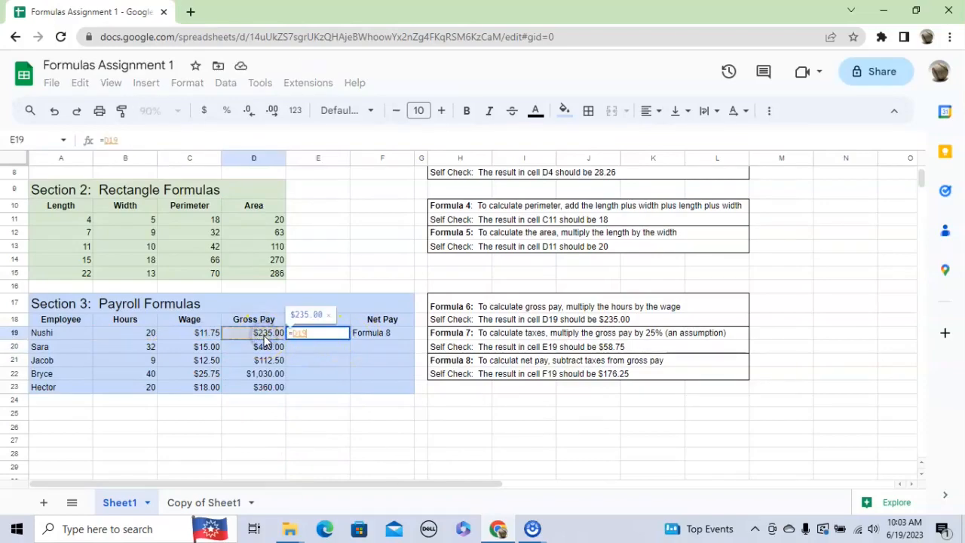
pyautogui.write('*')
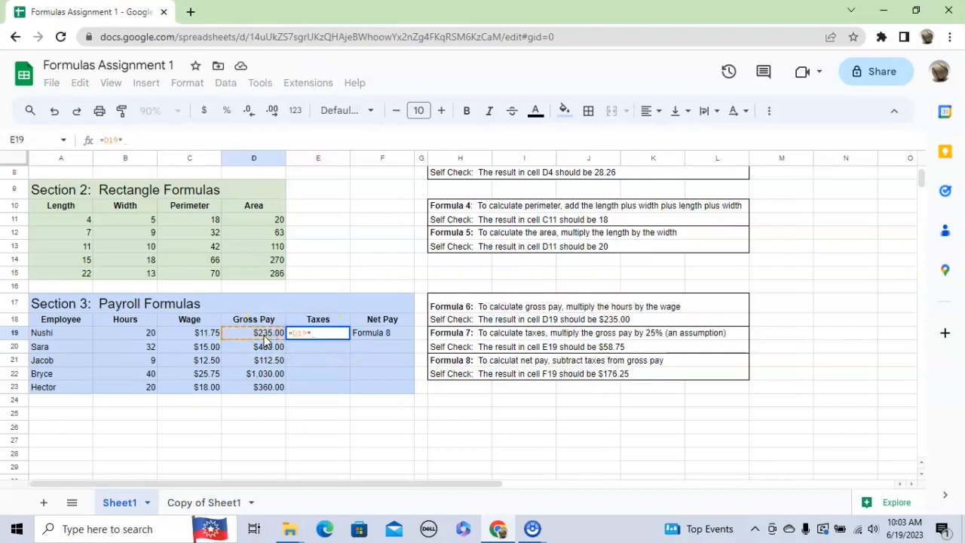
pyautogui.write('25')
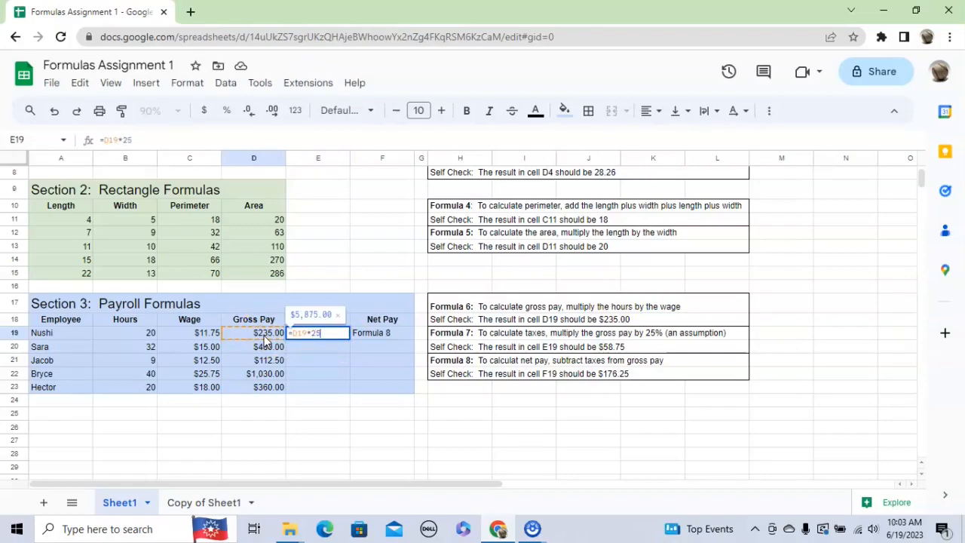
pyautogui.write('%')
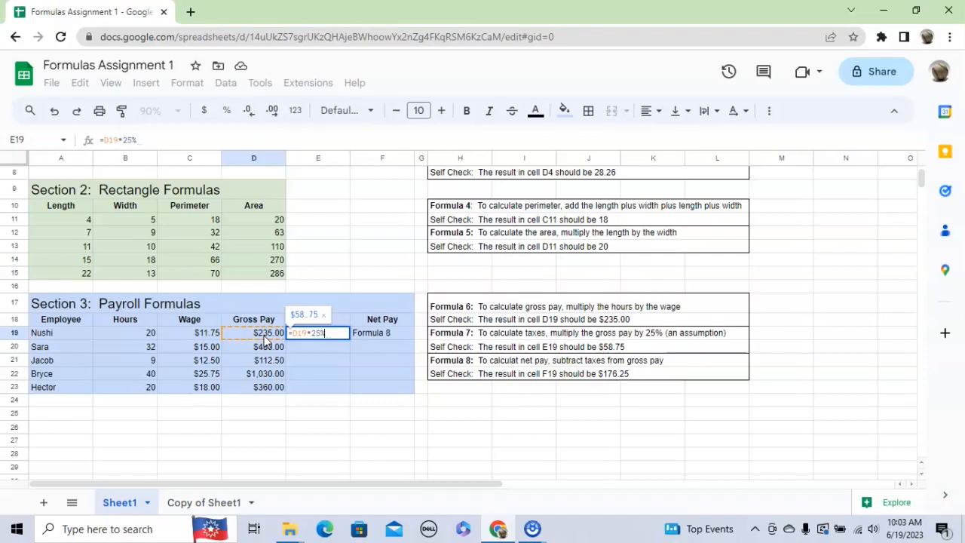
pyautogui.press('Return')
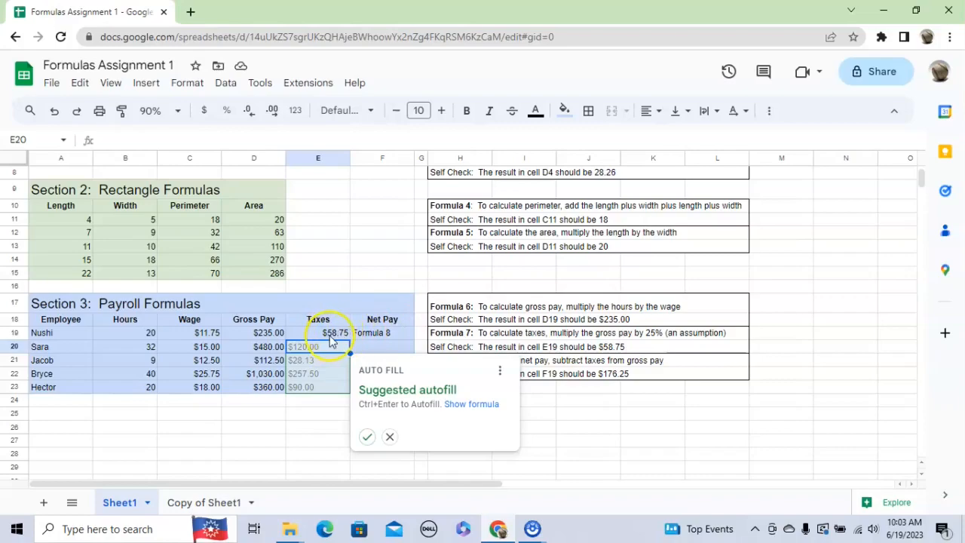
pyautogui.click(367, 438)
# Calculate the net pay in F19 with =D19-E19, accept the suggested autofill for F20:F23 and dismiss the notification.
pyautogui.click(382, 332)
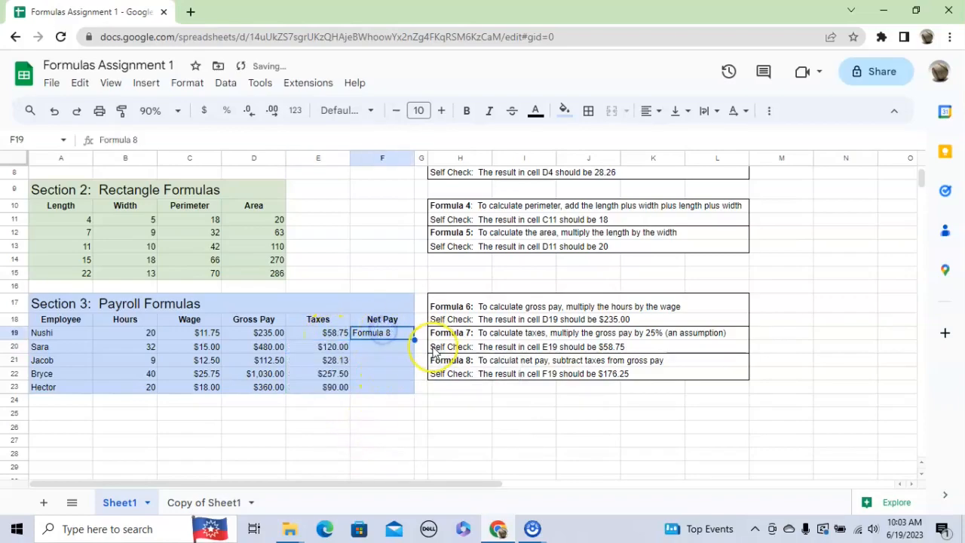
pyautogui.write('=')
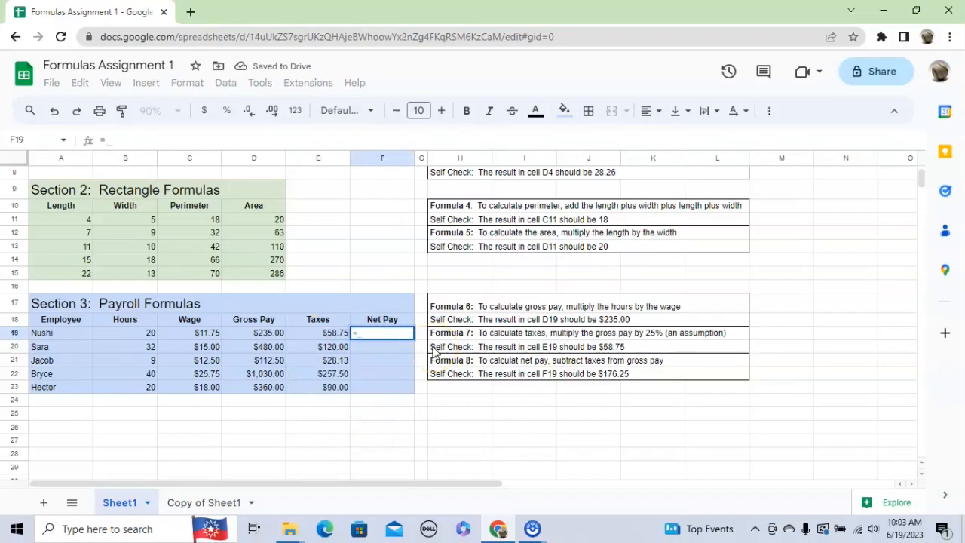
pyautogui.click(272, 339)
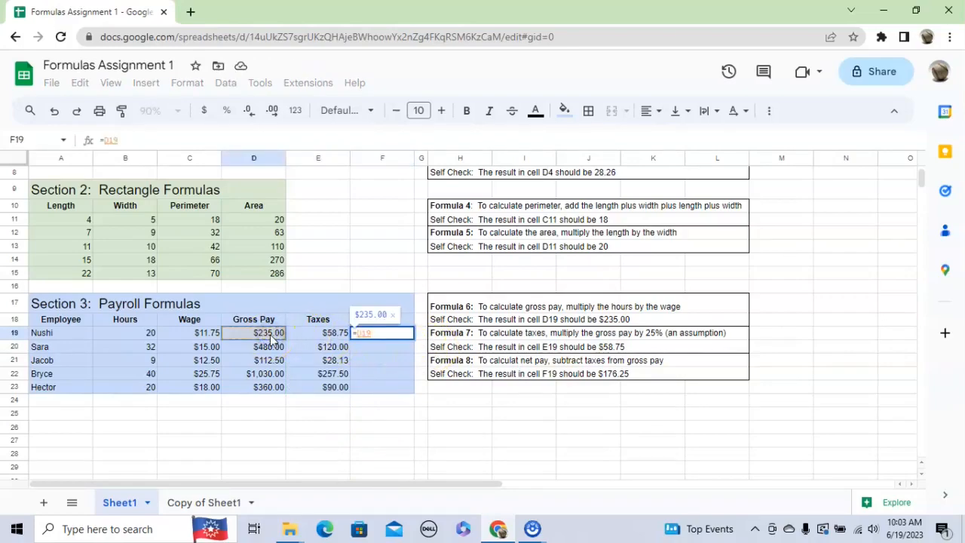
pyautogui.write('-')
pyautogui.click(317, 338)
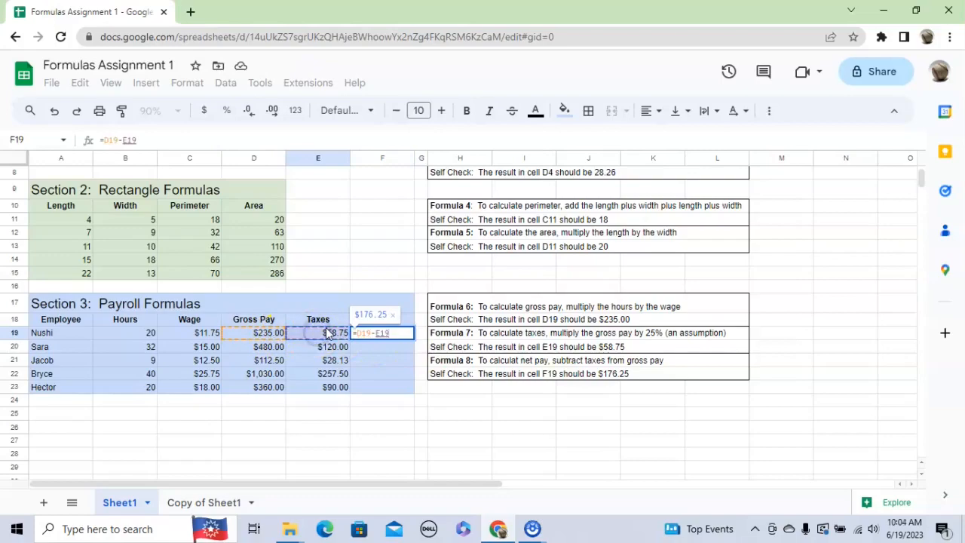
pyautogui.press('Return')
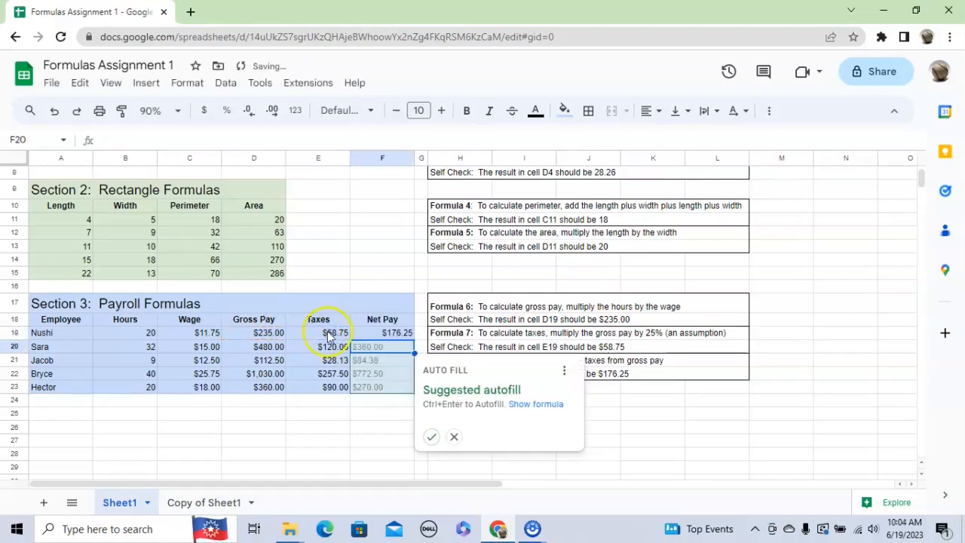
pyautogui.click(432, 437)
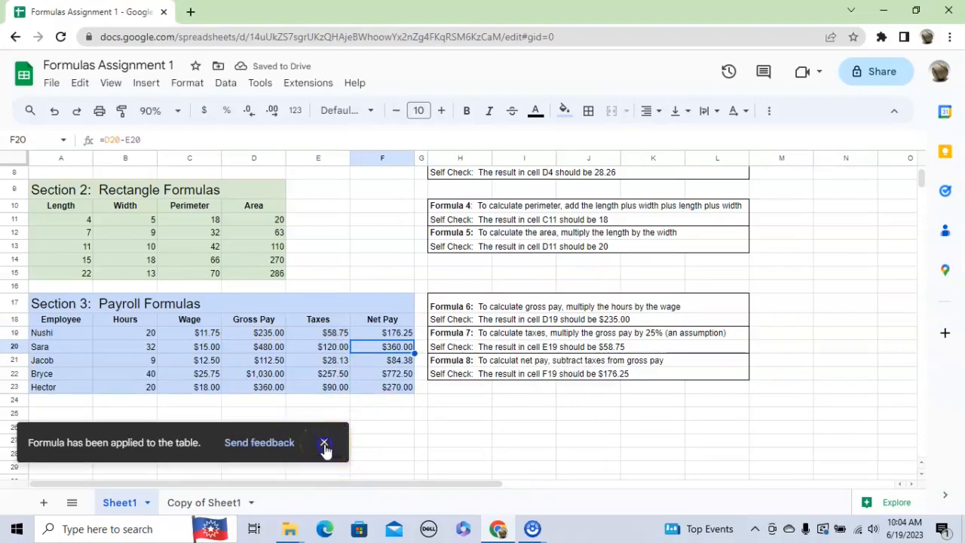
pyautogui.click(324, 444)
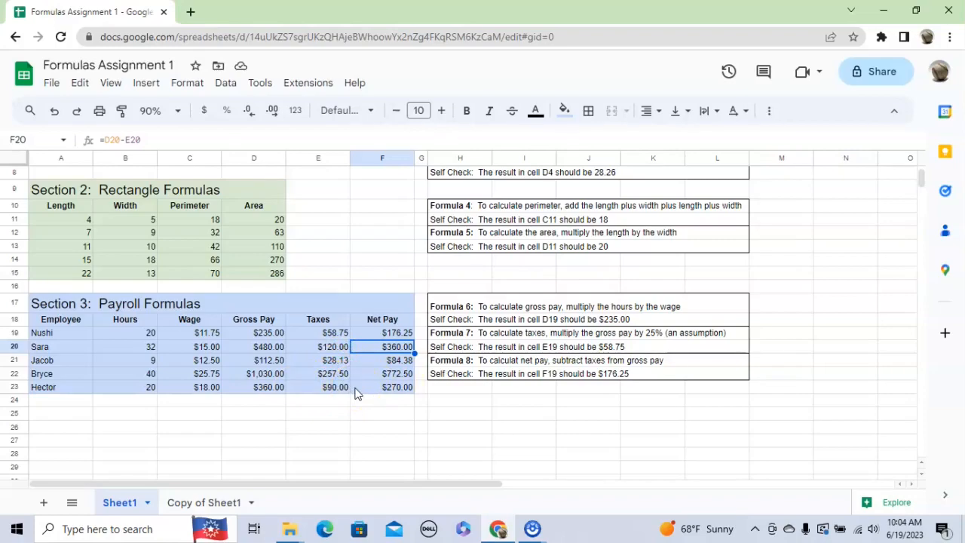
# Display the formulas in all cells to review them and switch back to showing the calculated values.
pyautogui.hotkey('ctrl', '`')
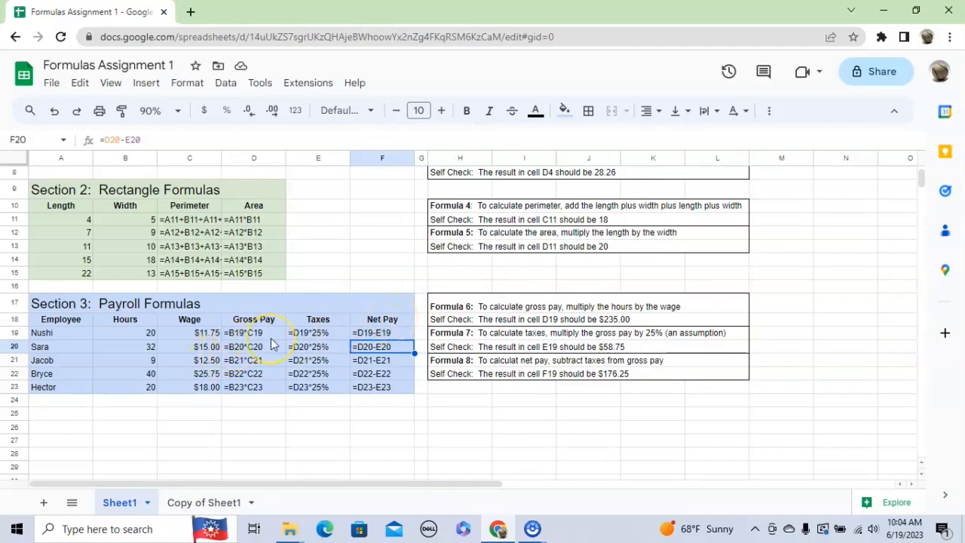
pyautogui.hotkey('ctrl', '`')
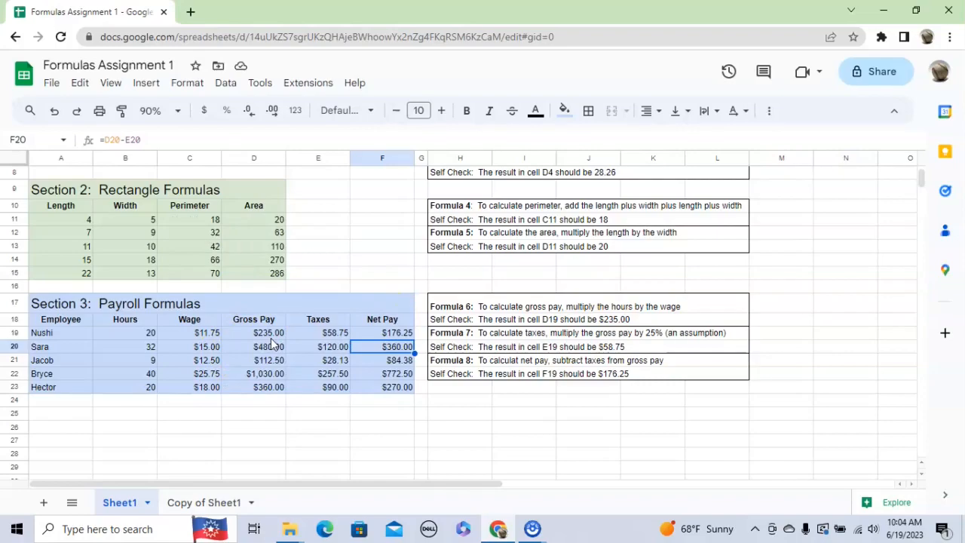
pyautogui.click(388, 387)
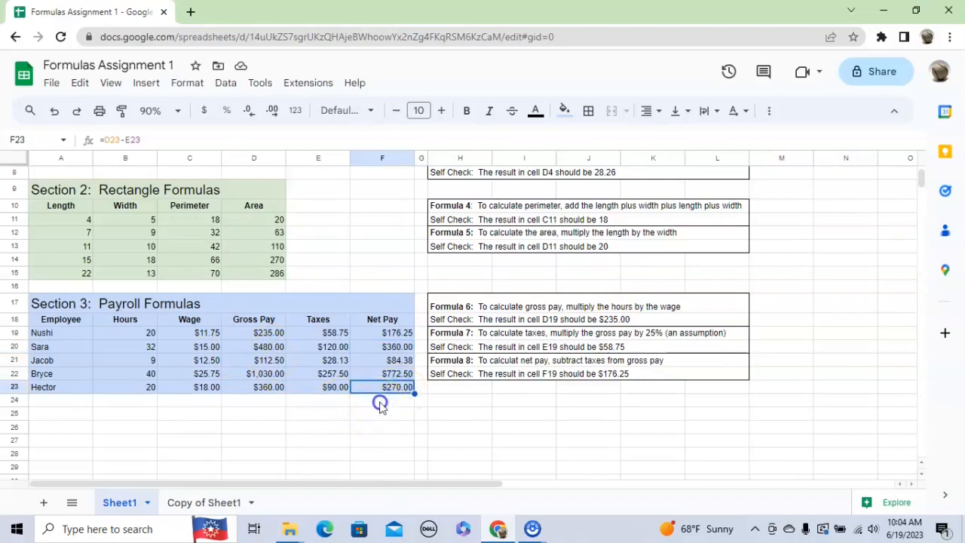
pyautogui.click(380, 403)
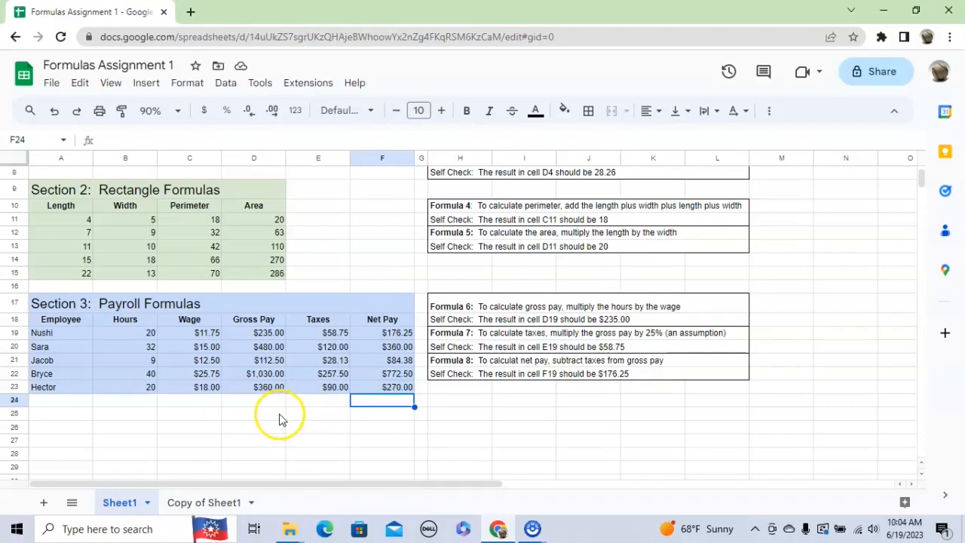
# Check the gross pay, taxes and net pay cells in row 19 against the self-check notes and review all three sections.
pyautogui.scroll(1, 294, 419)
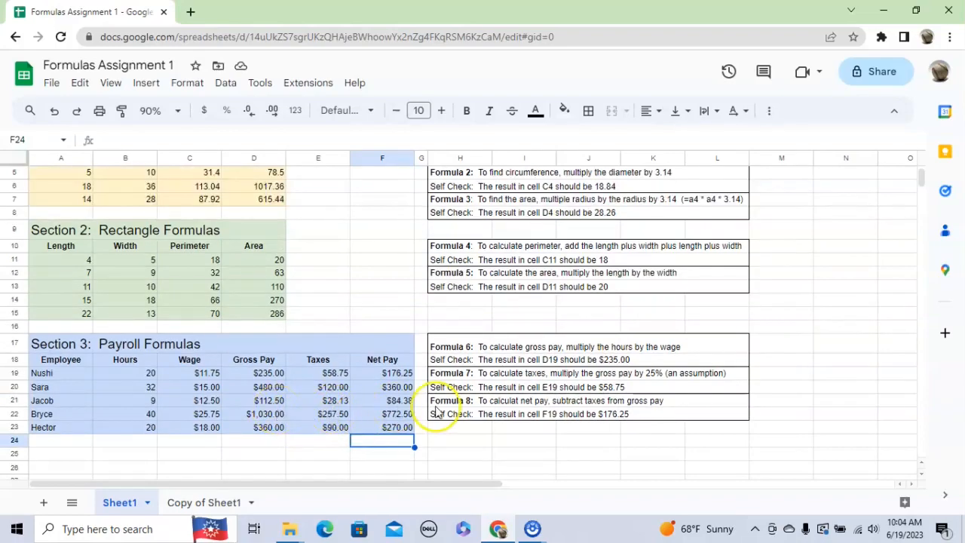
pyautogui.click(276, 374)
pyautogui.click(329, 373)
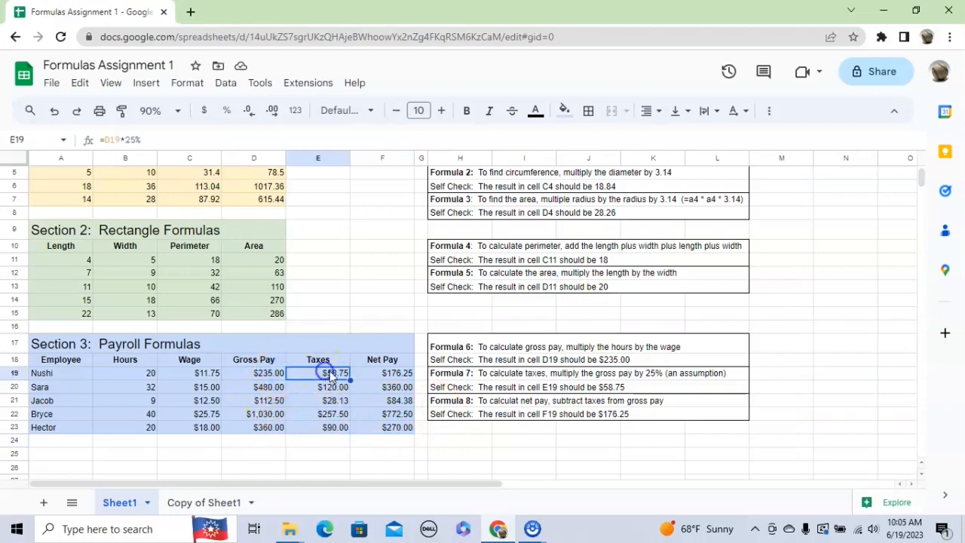
pyautogui.click(391, 373)
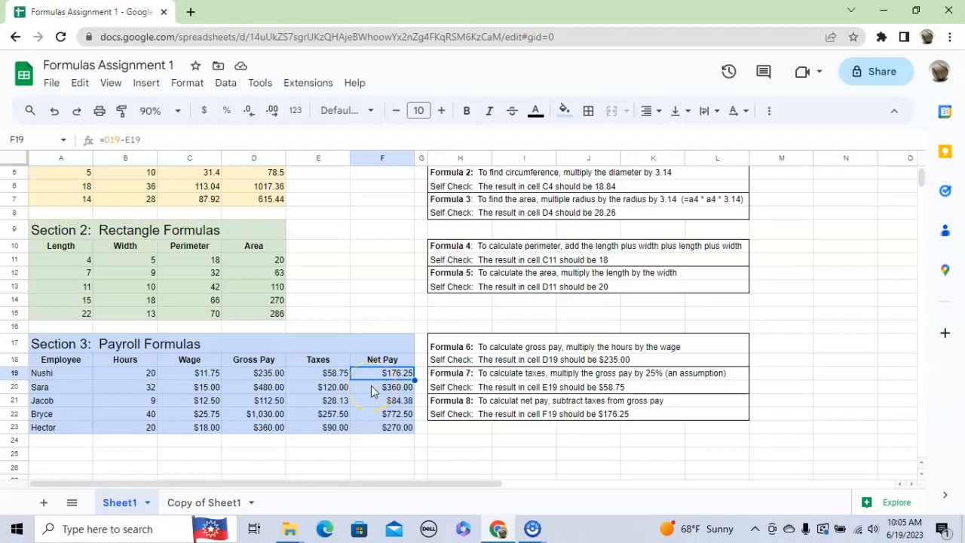
pyautogui.scroll(2, 344, 392)
pyautogui.scroll(-1, 345, 392)
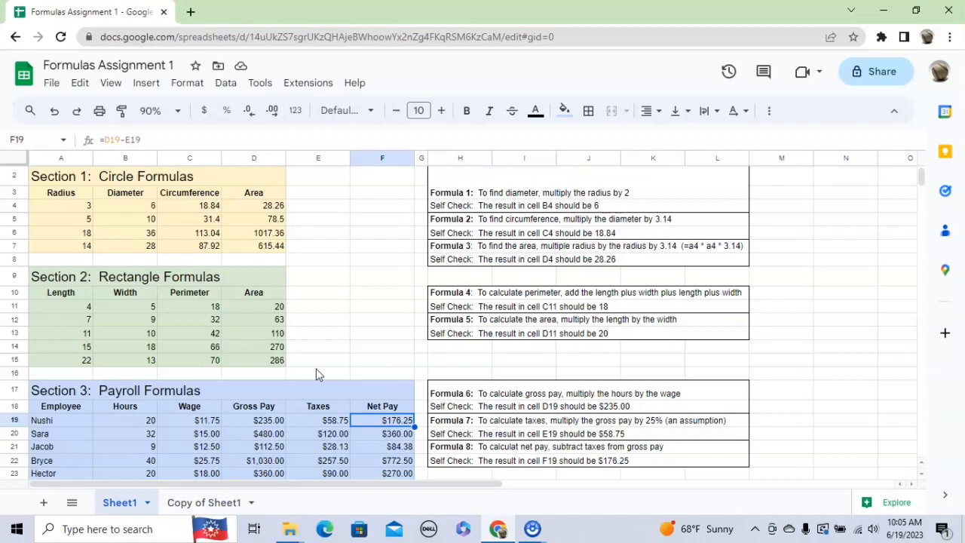
pyautogui.scroll(1, 322, 372)
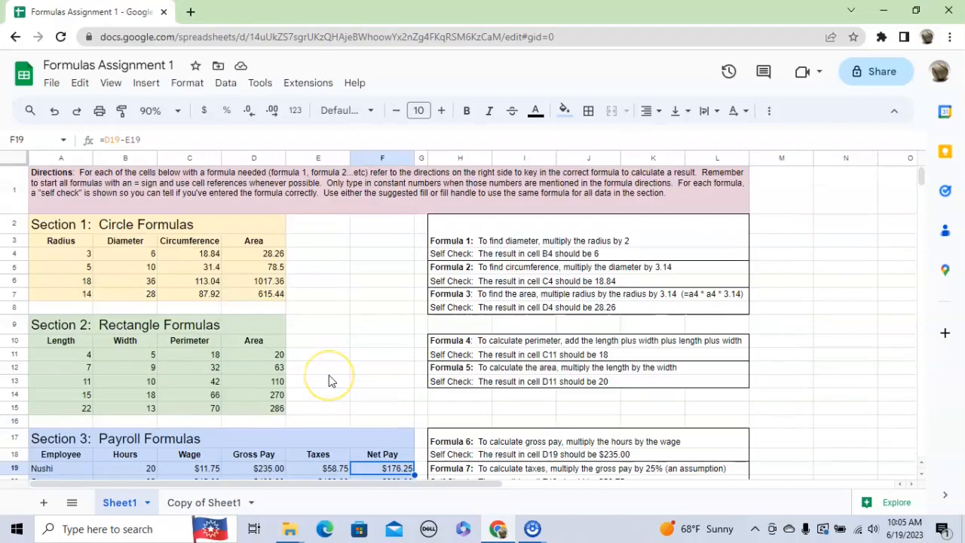